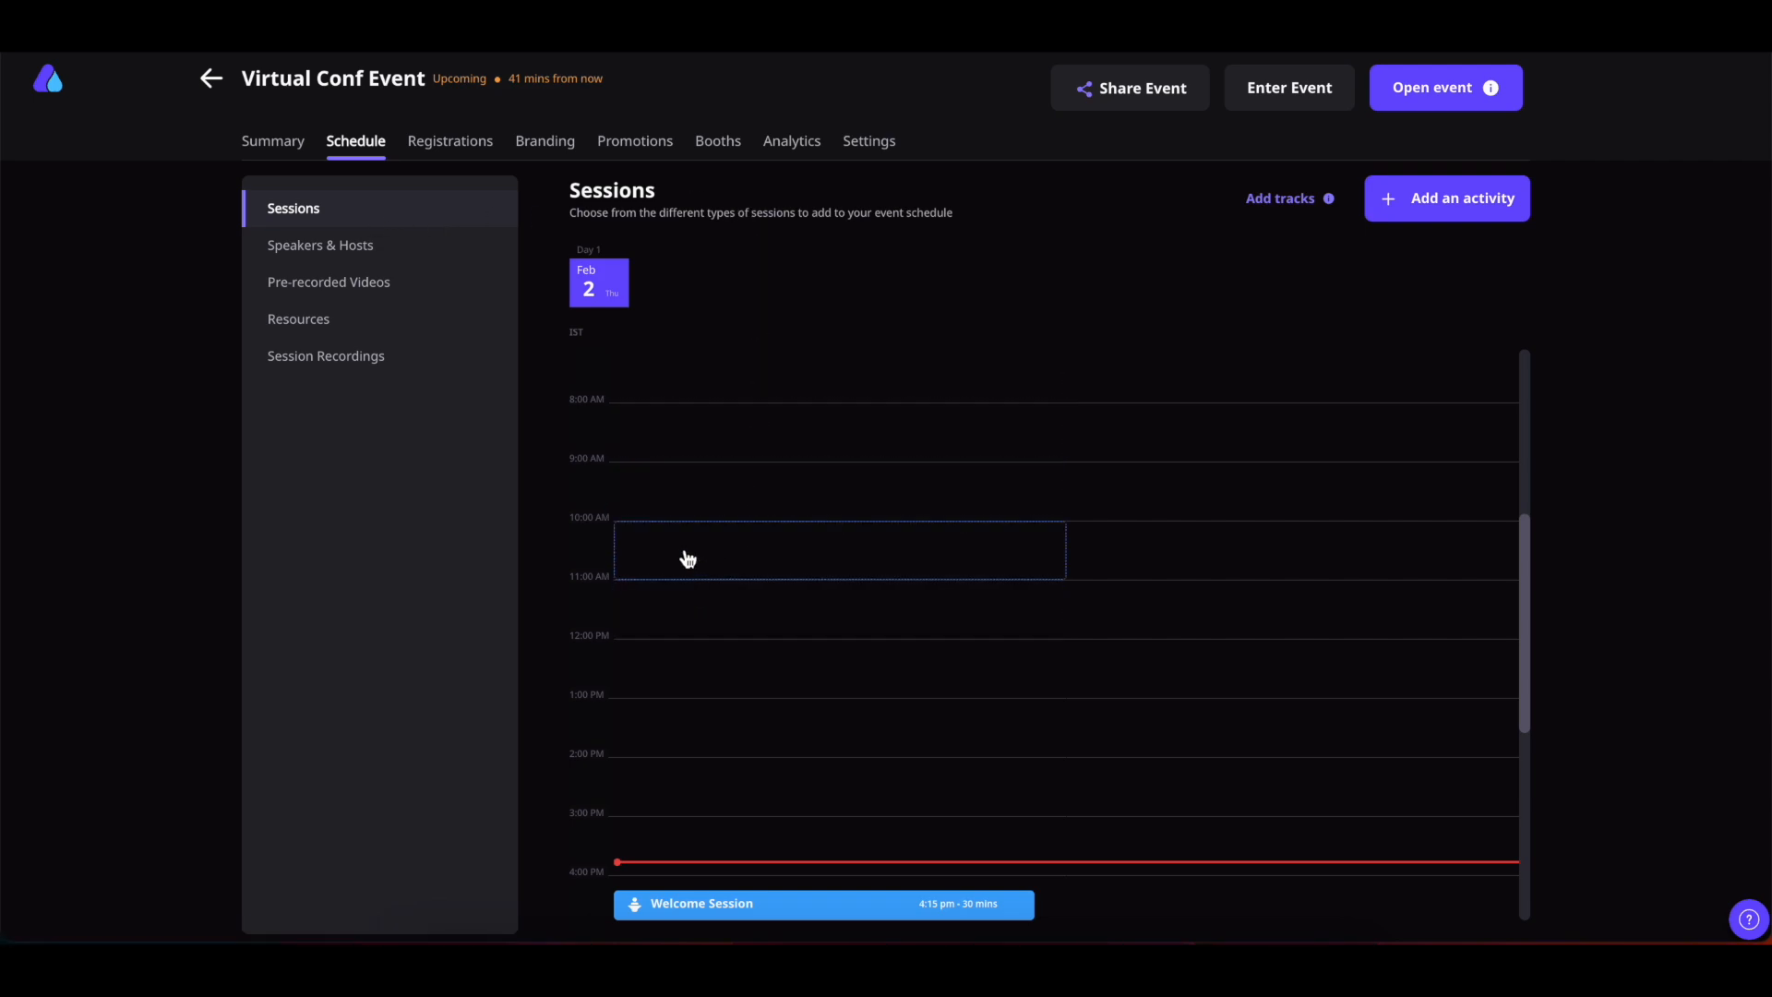
# Add a new activity of the Session type to the event schedule and name it "Session Name"
pyautogui.click(1431, 216)
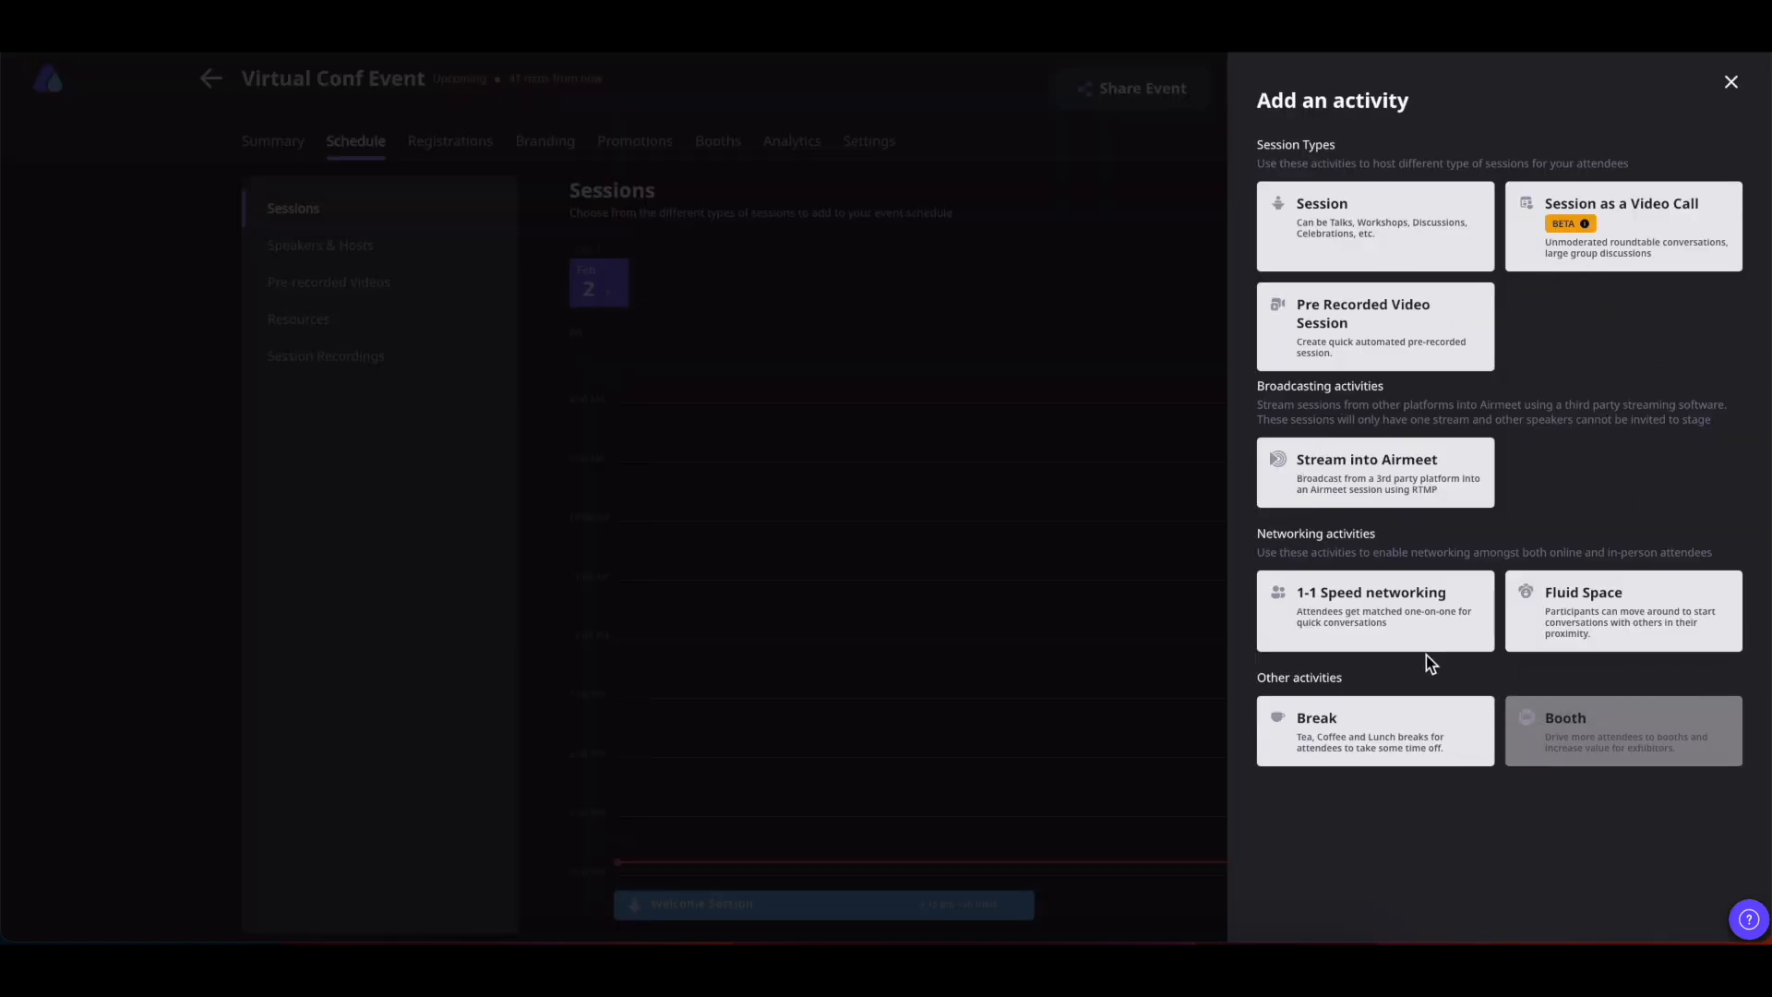
pyautogui.click(1384, 240)
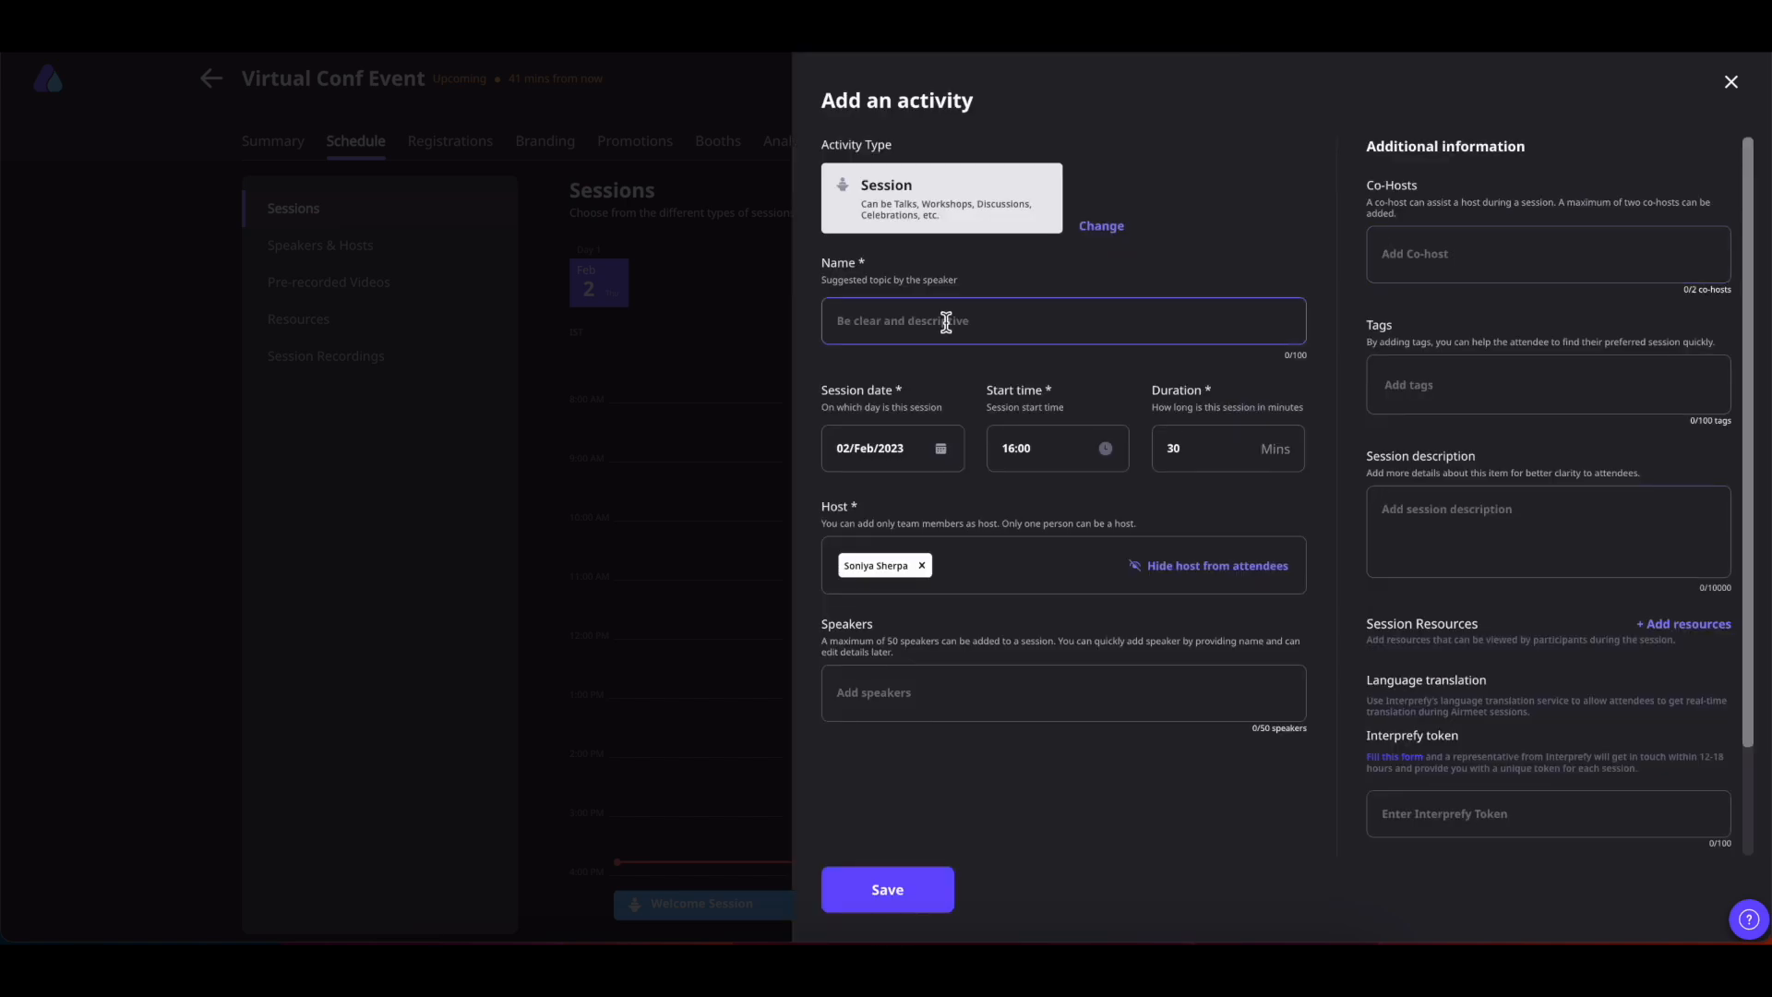
pyautogui.write('Session Name')
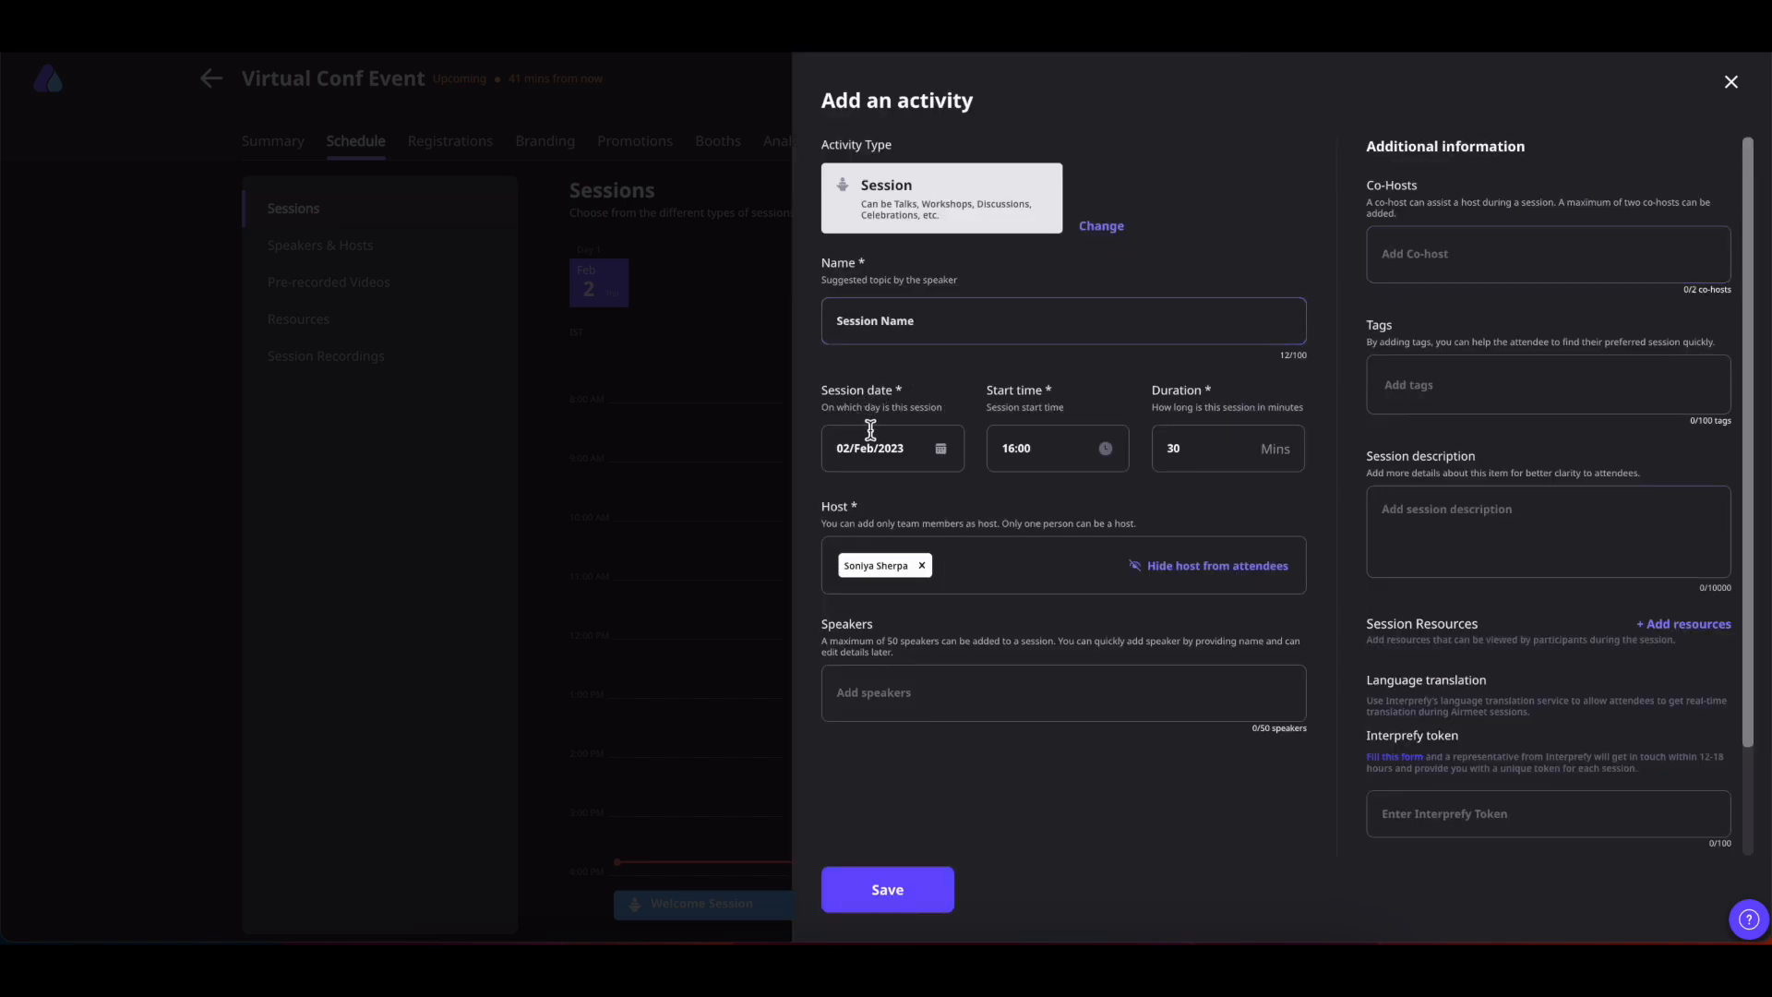
# Schedule the session for 10 February 2023 with a 16:15 start time and a duration of 60 minutes
pyautogui.click(942, 449)
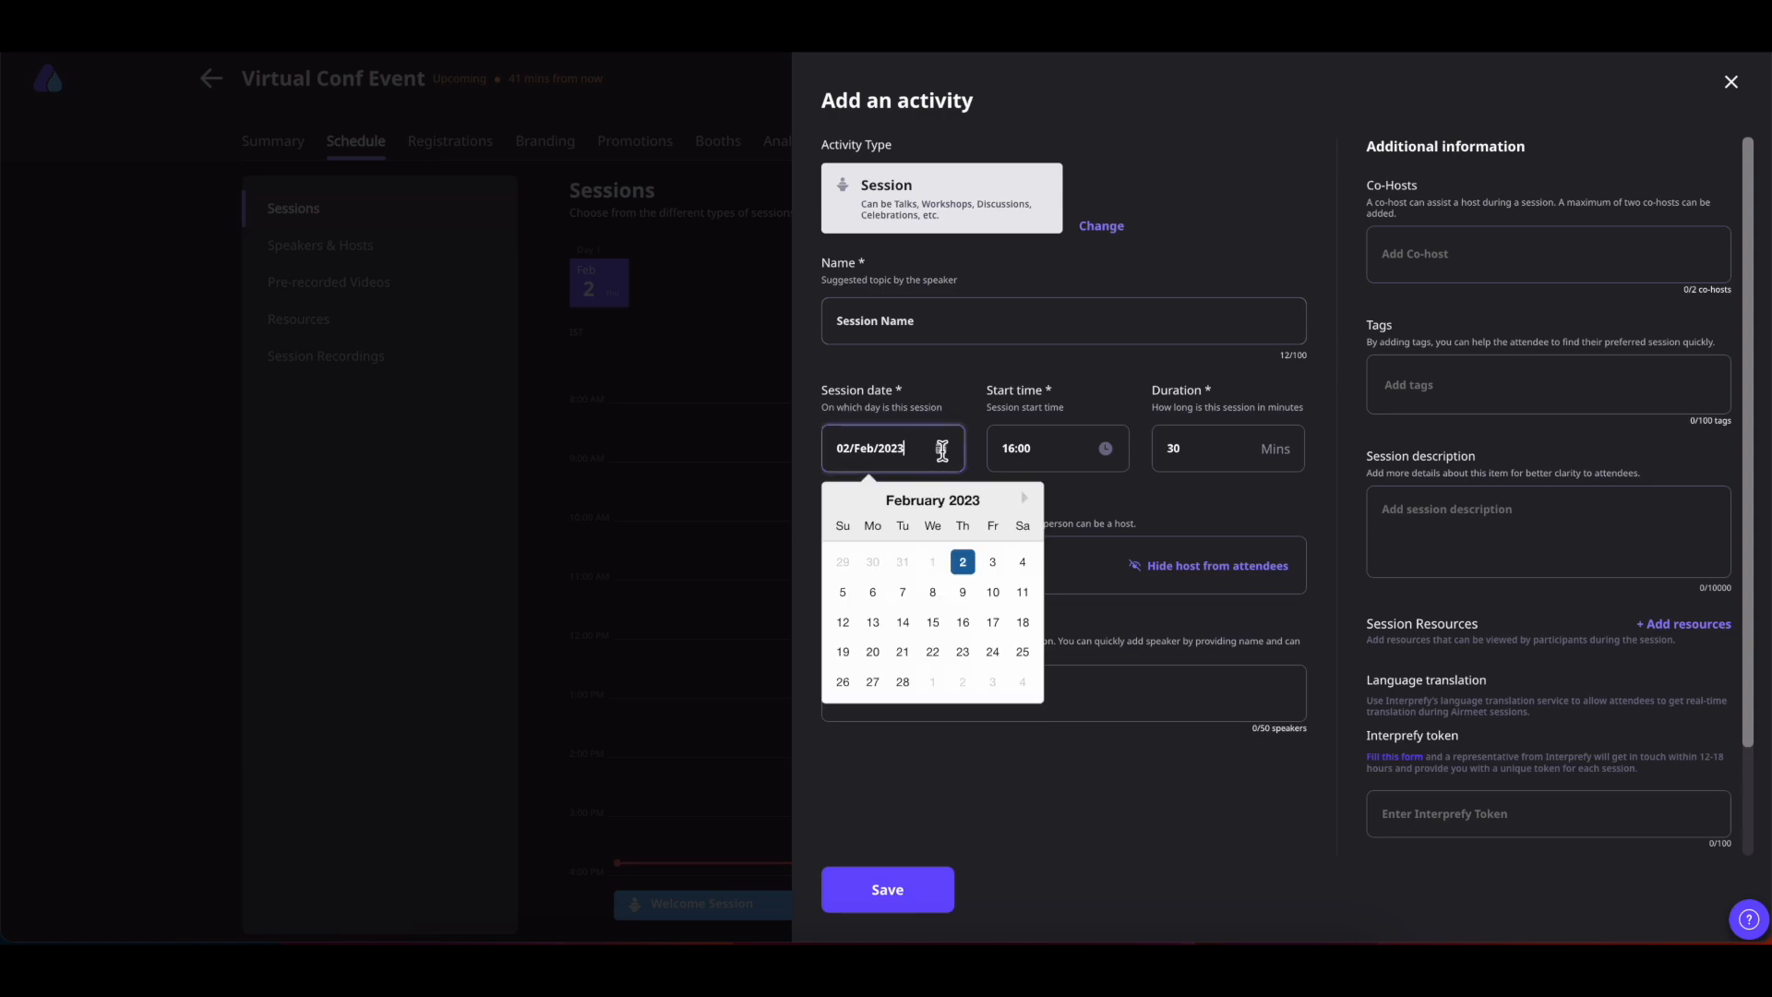
pyautogui.click(992, 593)
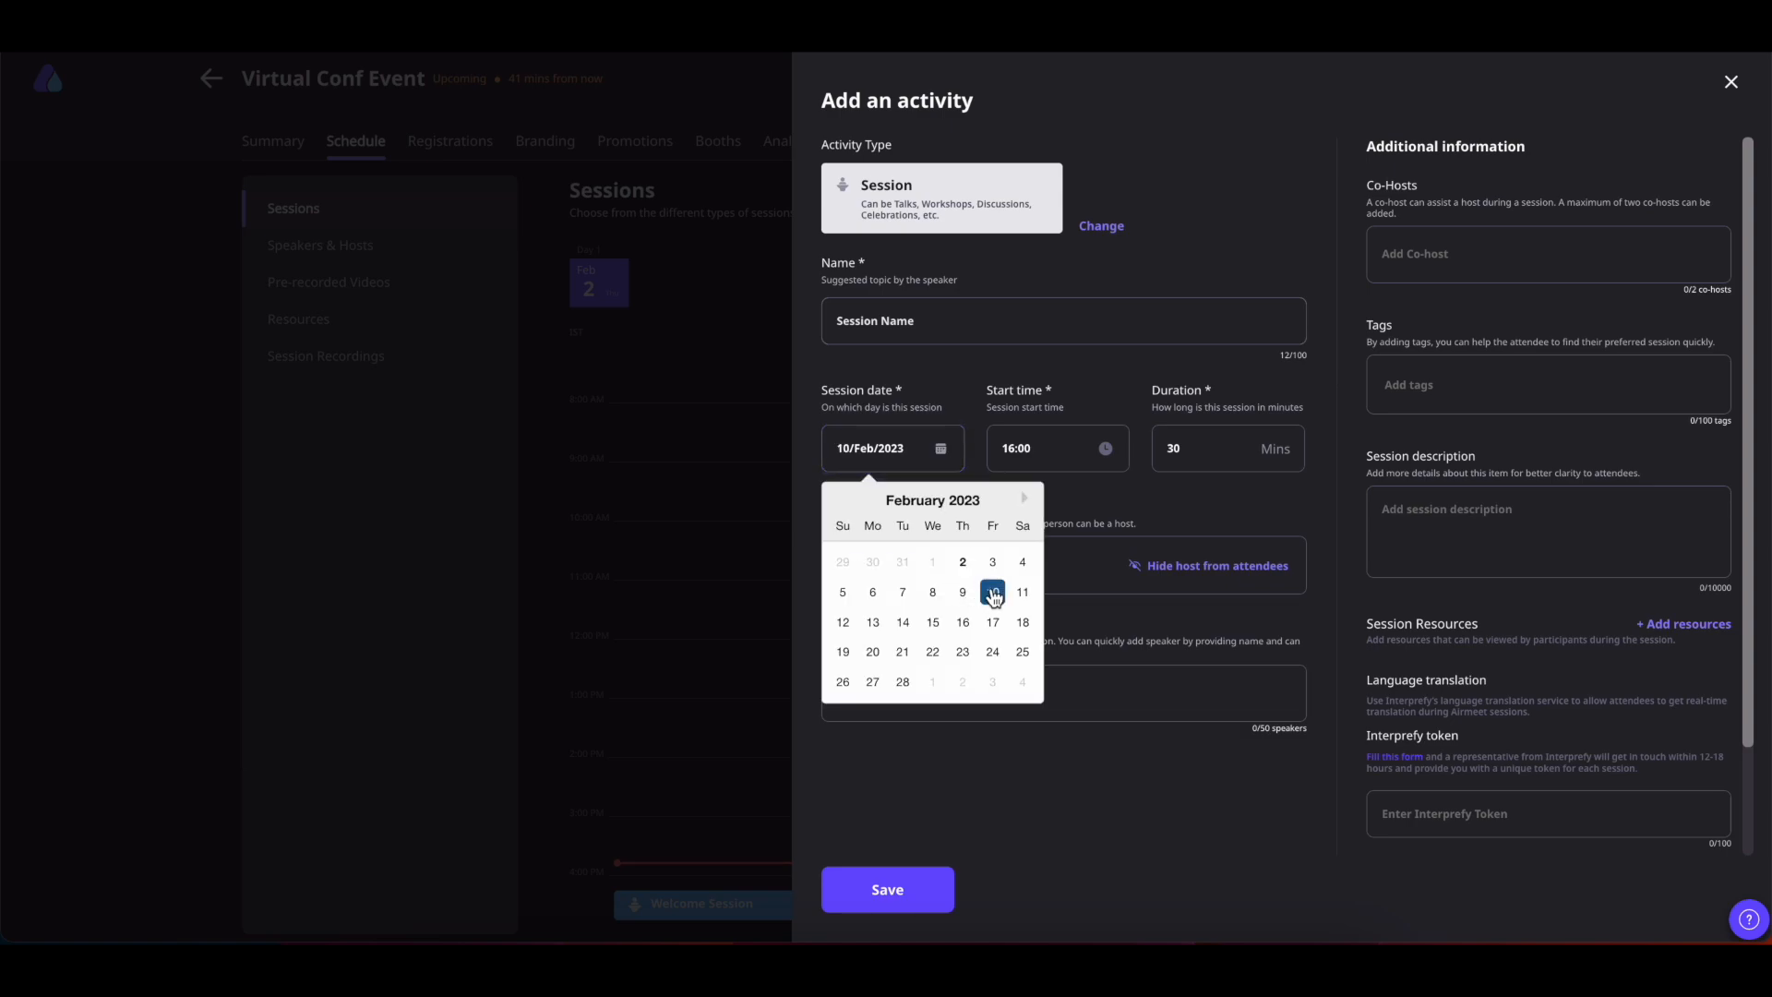
pyautogui.click(1105, 449)
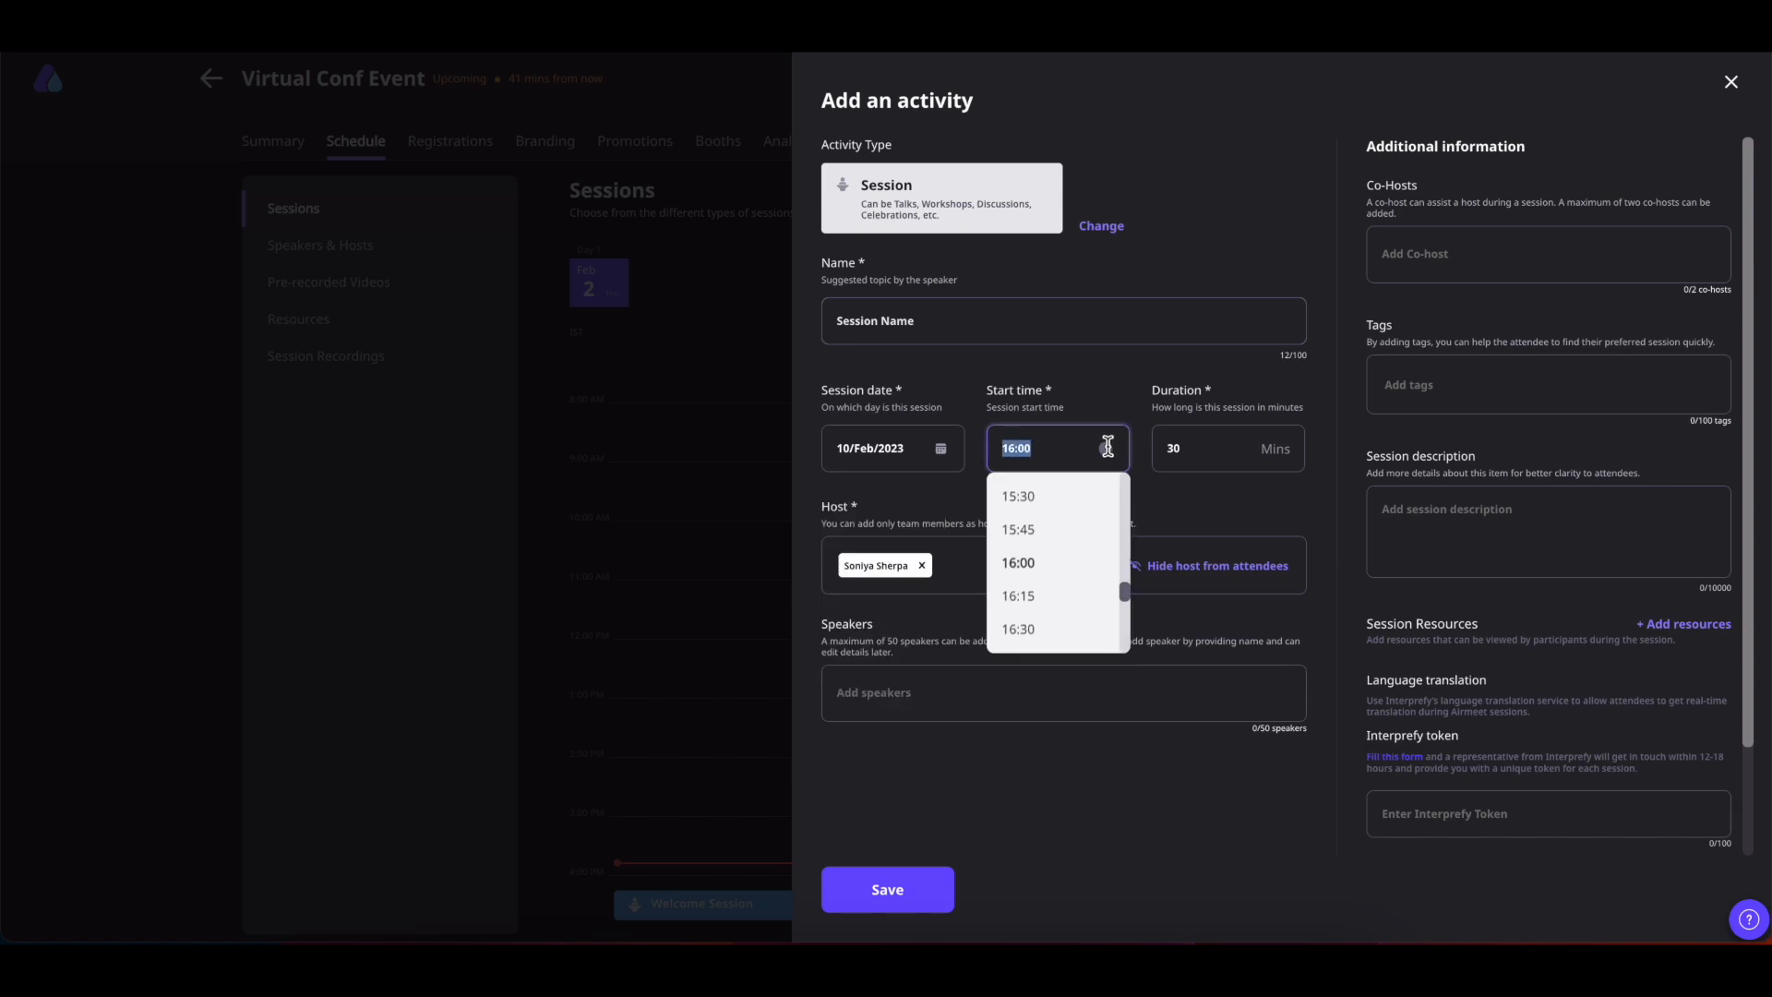
pyautogui.click(1046, 598)
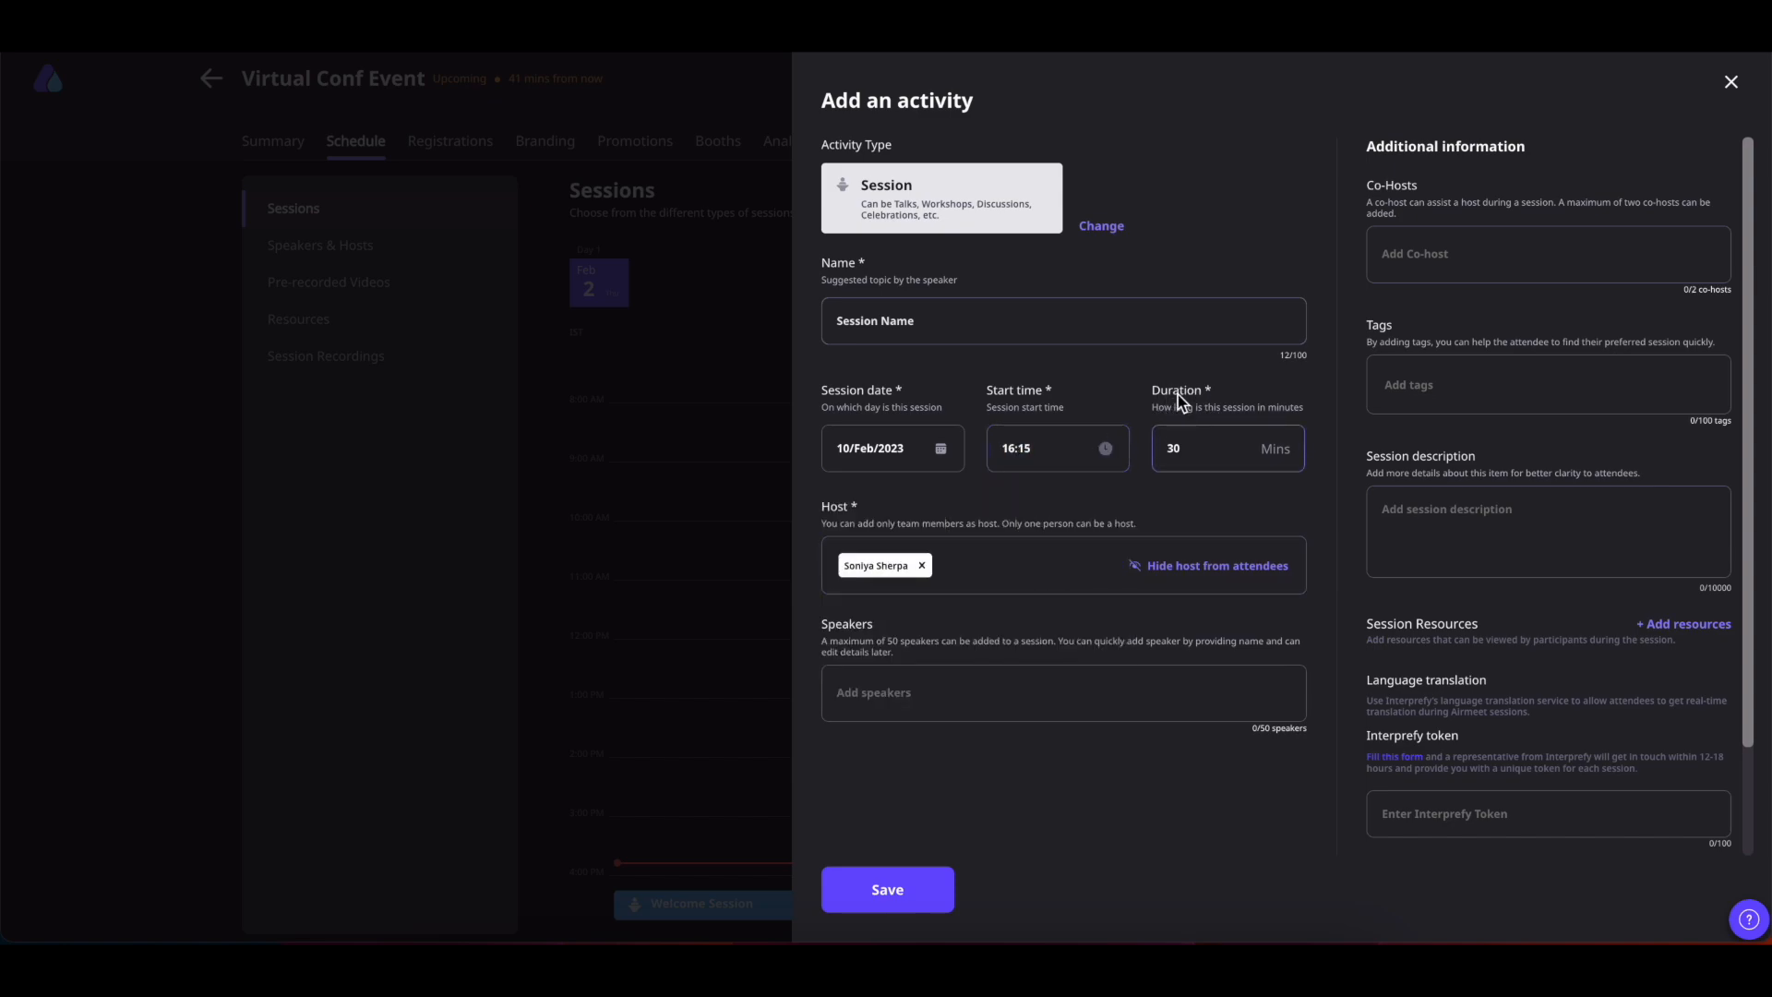
pyautogui.click(1199, 448)
pyautogui.press('BackSpace')
pyautogui.press('BackSpace')
pyautogui.write('60')
# Examine the team members available as session host and the option to hide the host from attendees
pyautogui.click(1022, 537)
pyautogui.click(977, 566)
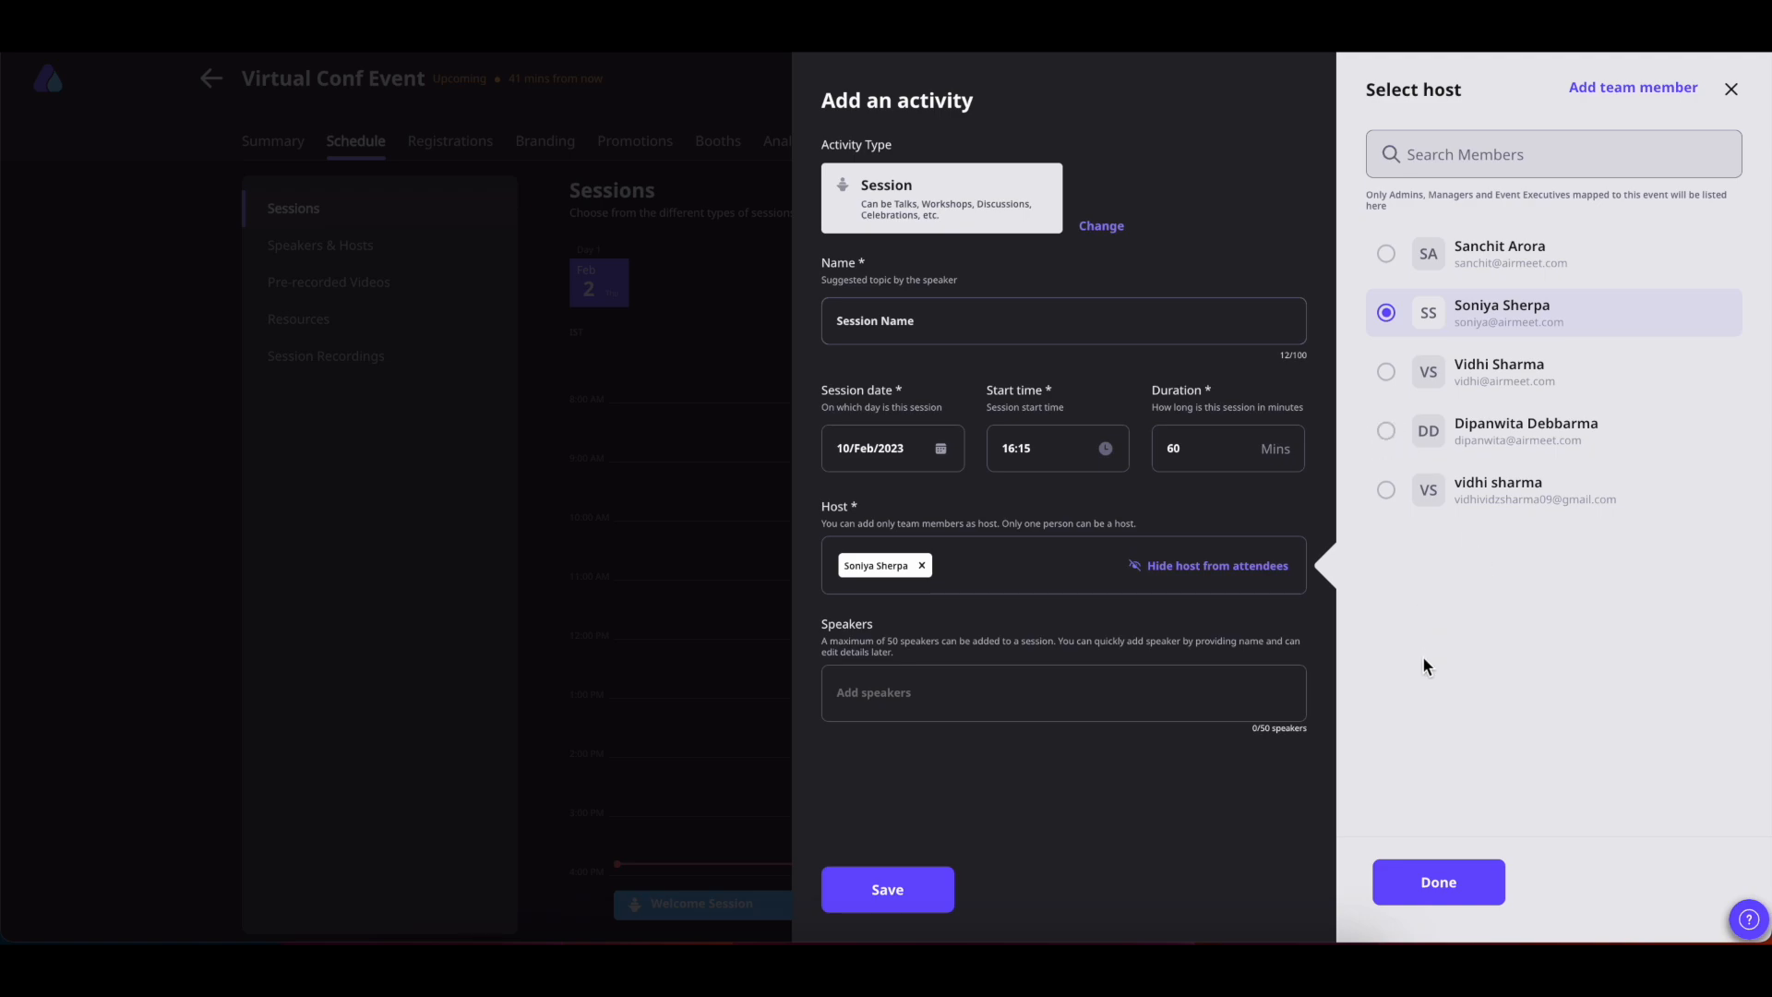
pyautogui.click(1387, 432)
pyautogui.click(1438, 883)
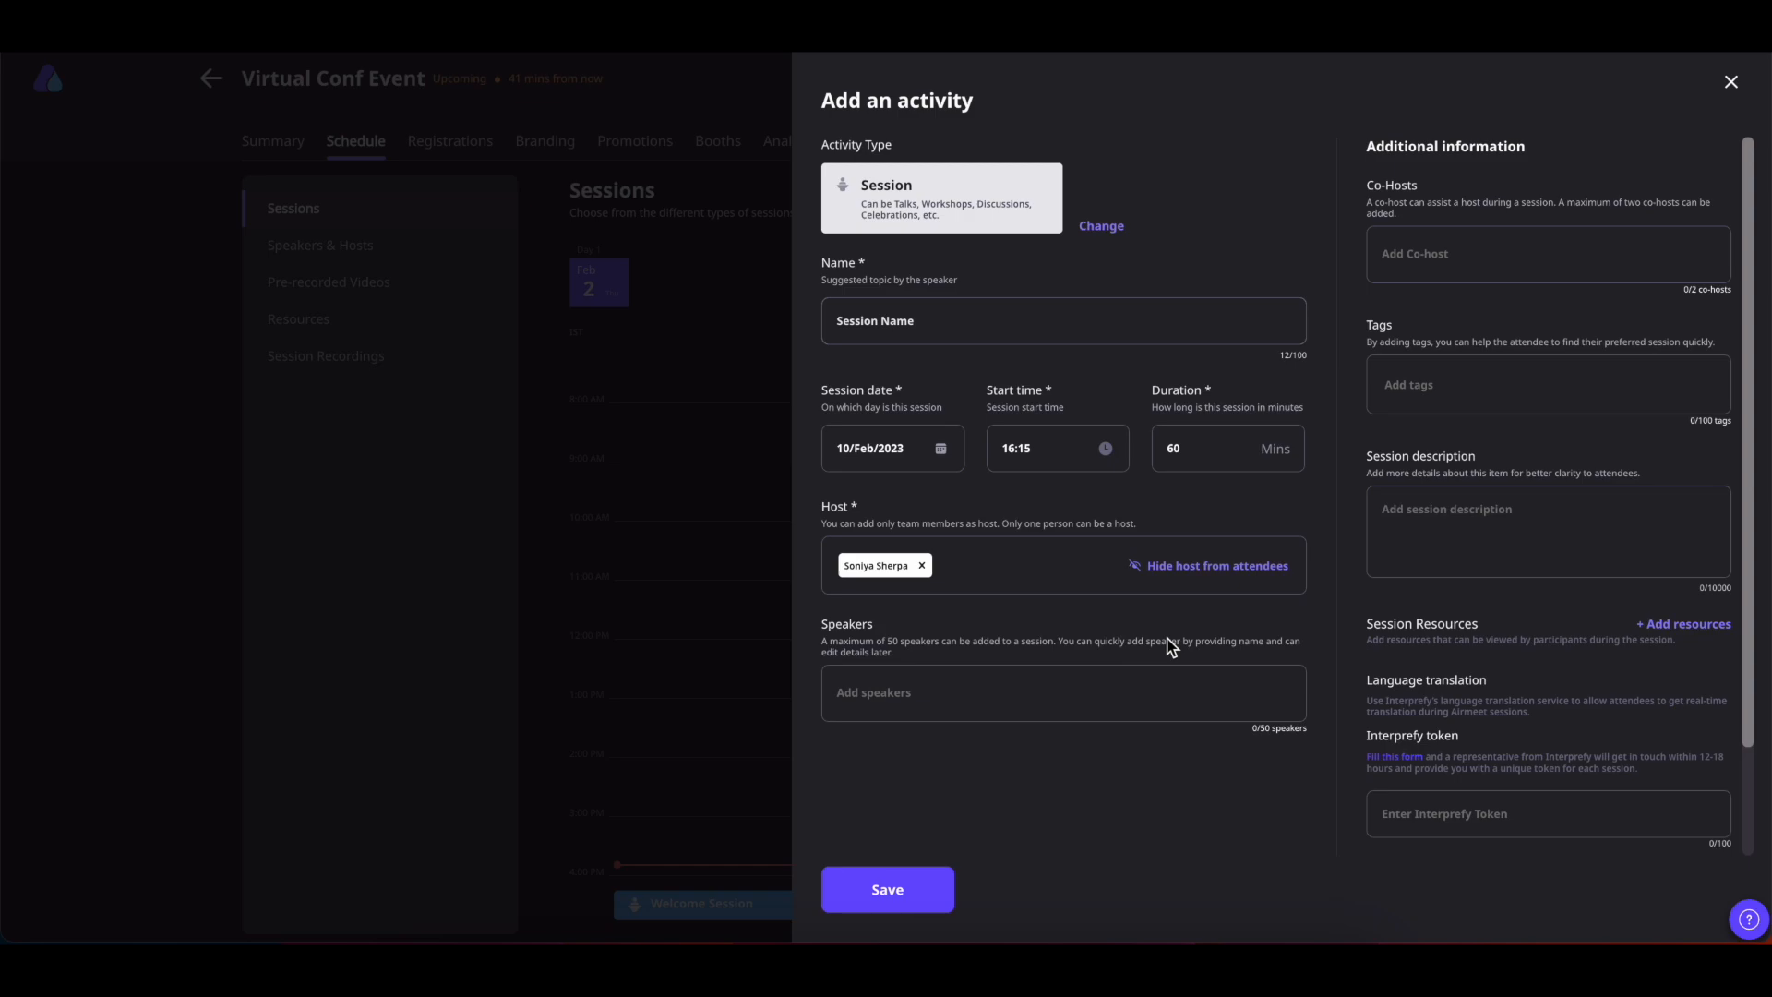
pyautogui.click(1160, 568)
pyautogui.click(1162, 572)
# Create a new speaker named "Speaker 1" with the speaker's e-mail, and assign that speaker to the session
pyautogui.click(869, 699)
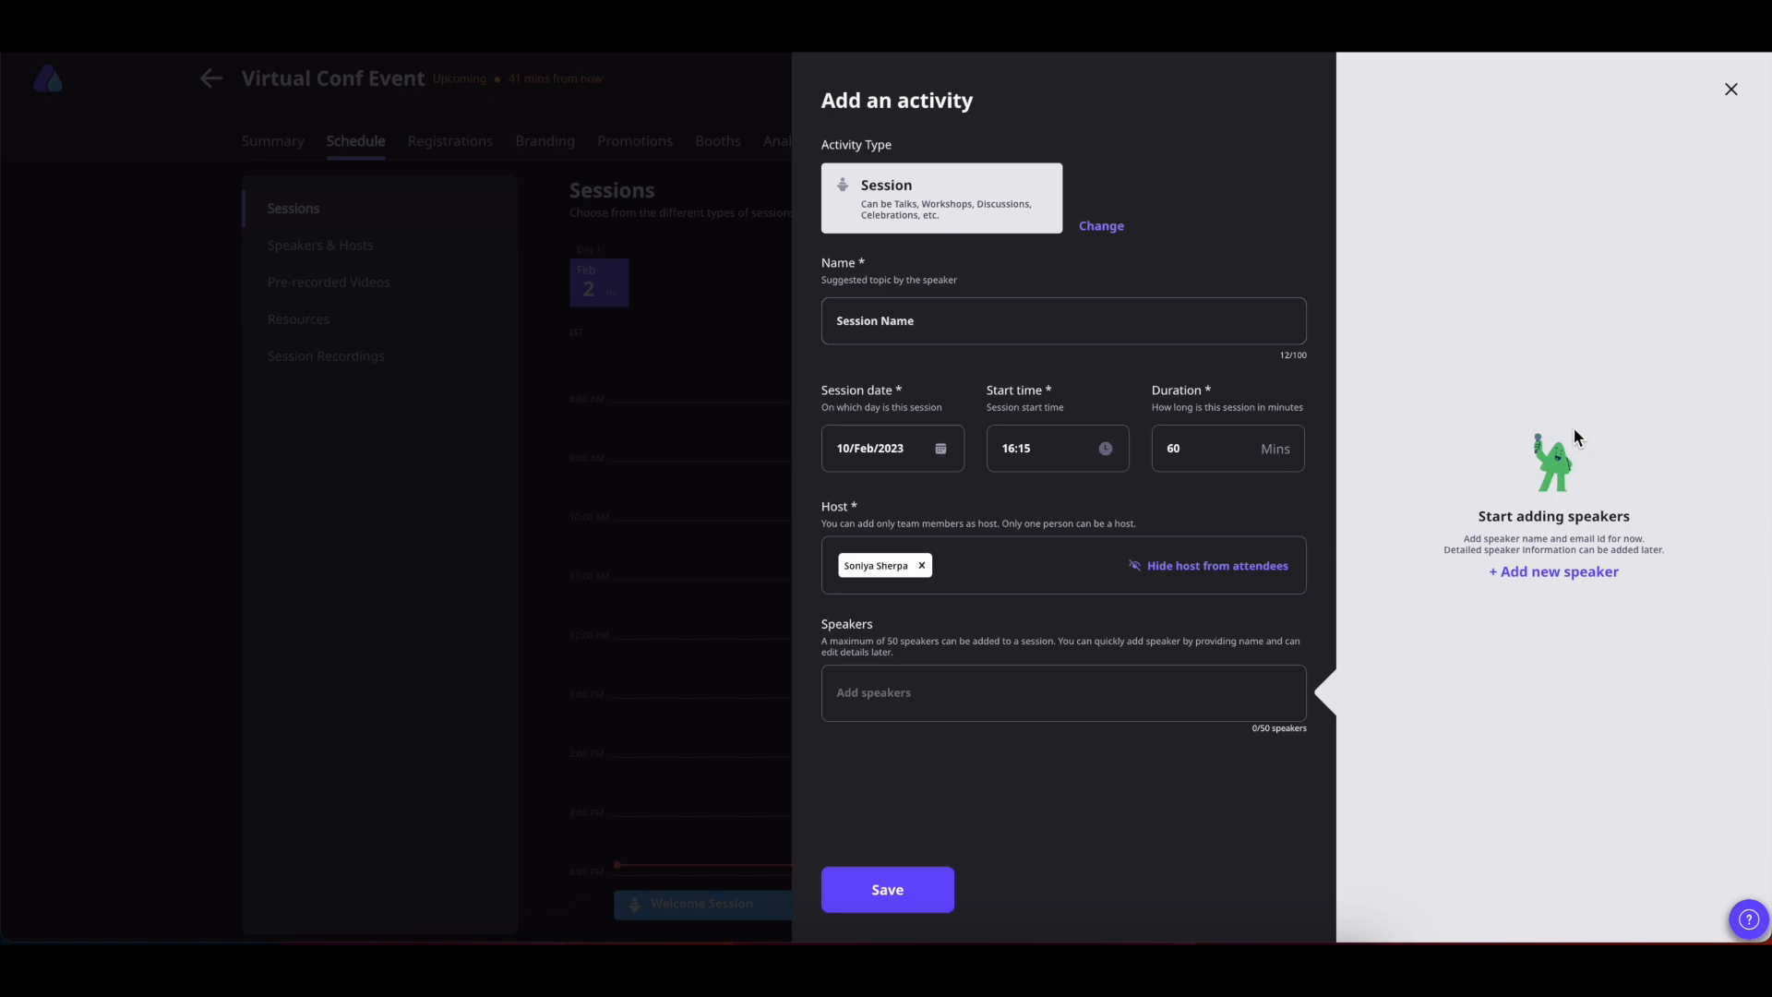
pyautogui.click(1538, 578)
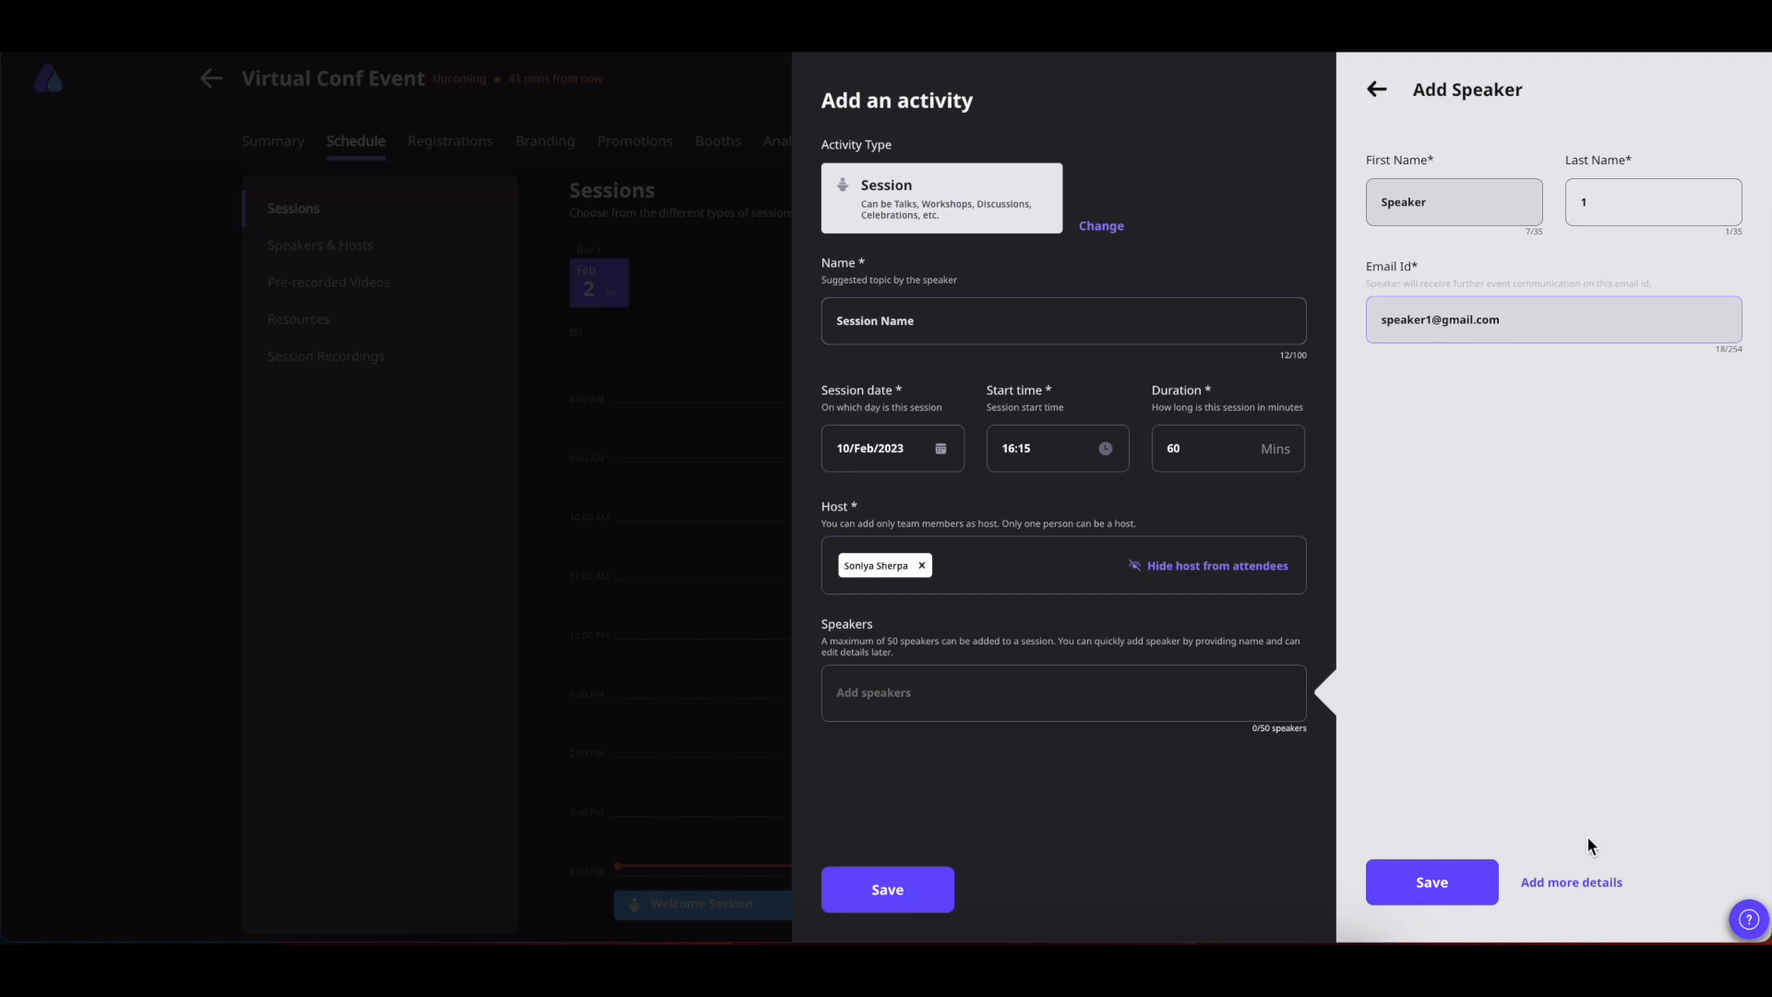
pyautogui.click(1569, 884)
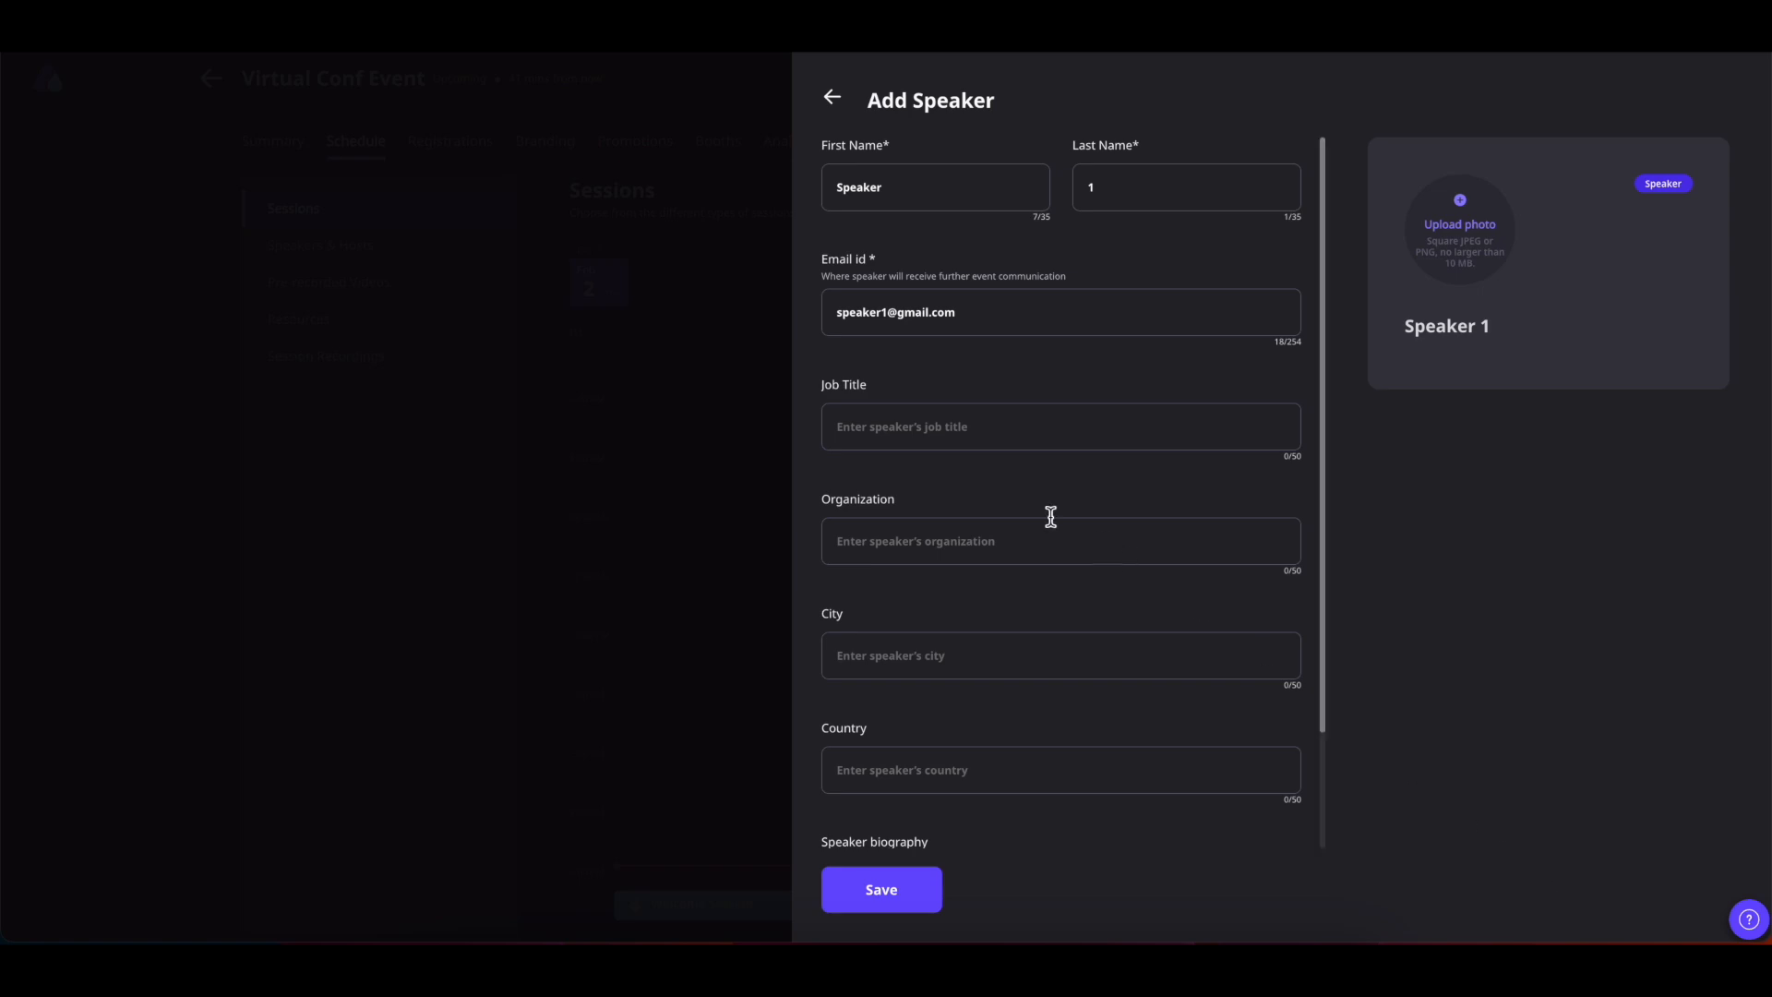
pyautogui.click(1001, 533)
pyautogui.scroll(-3, 999, 532)
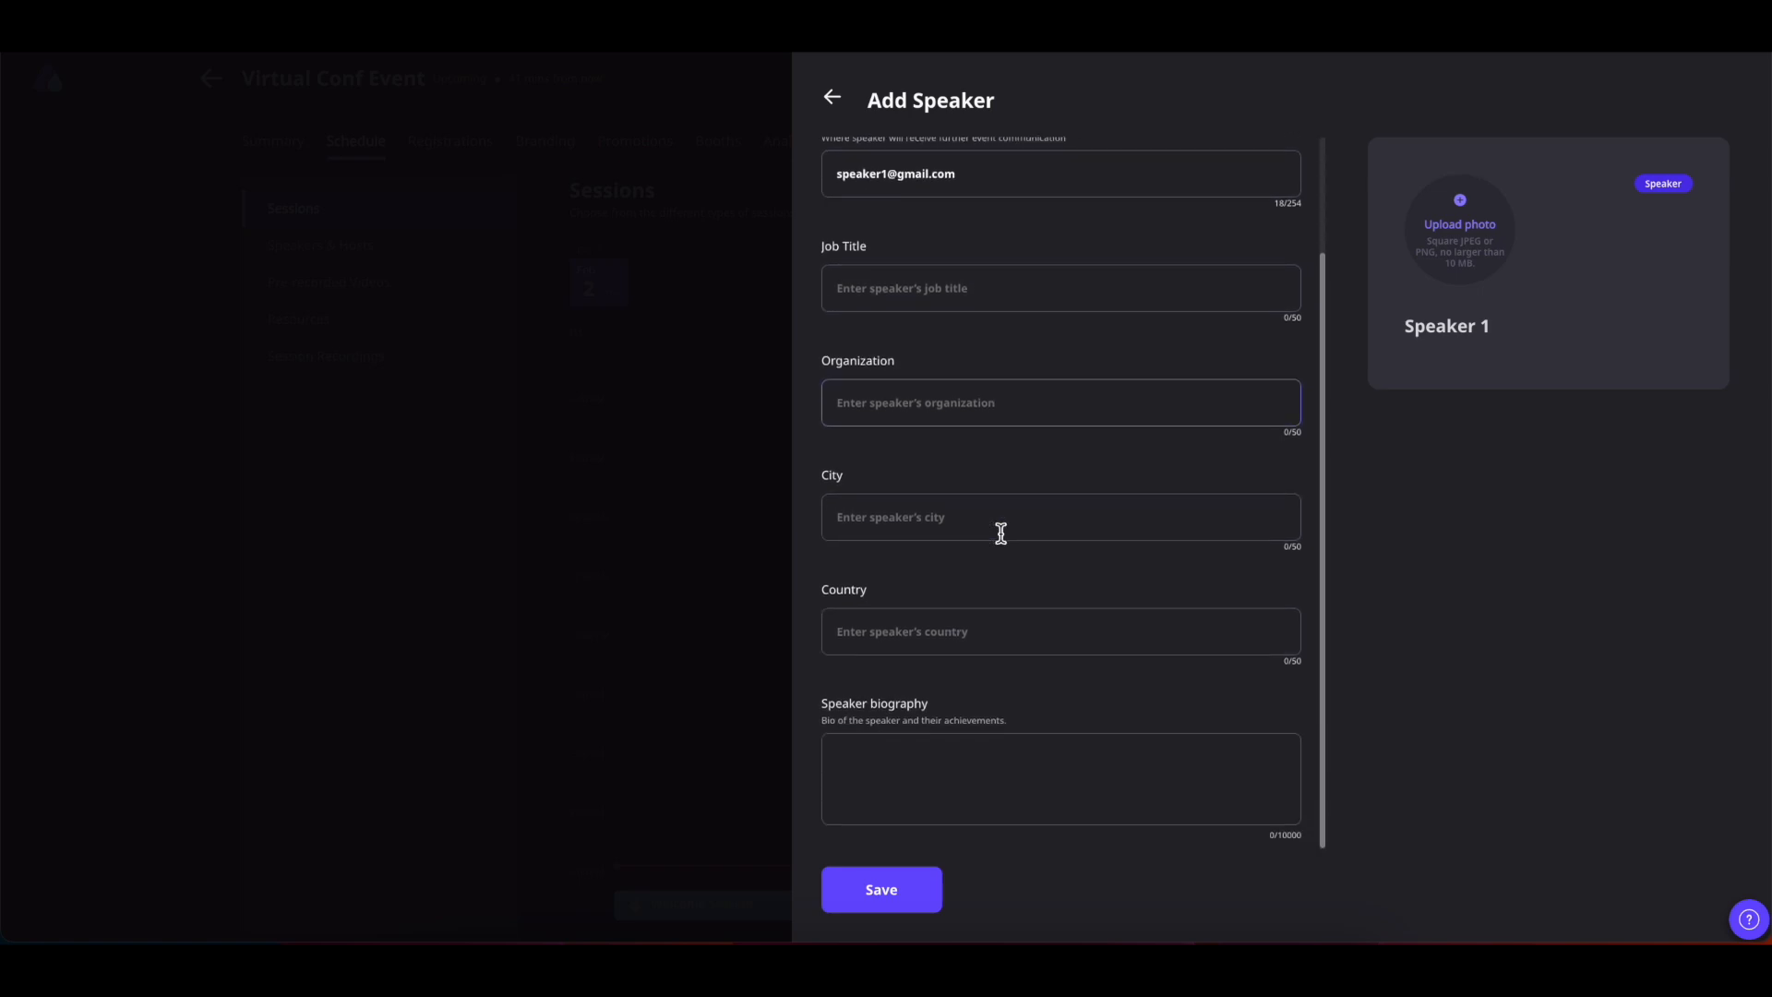
pyautogui.scroll(3, 998, 531)
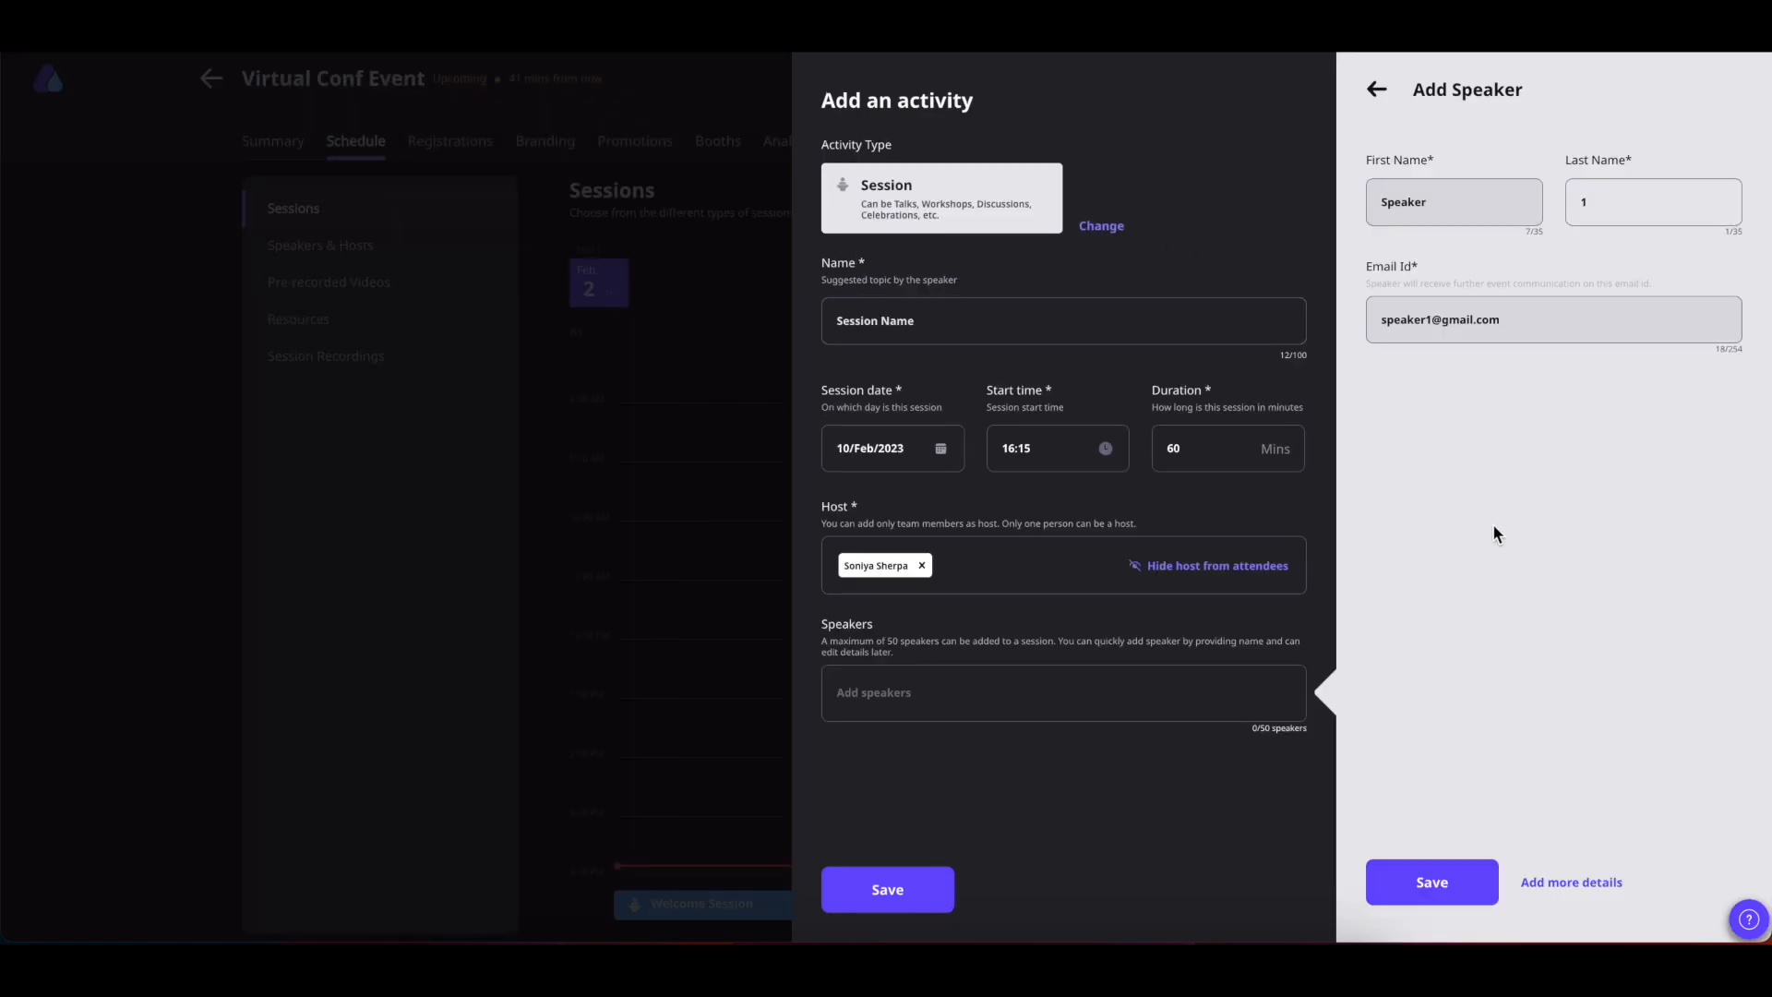
pyautogui.click(1451, 891)
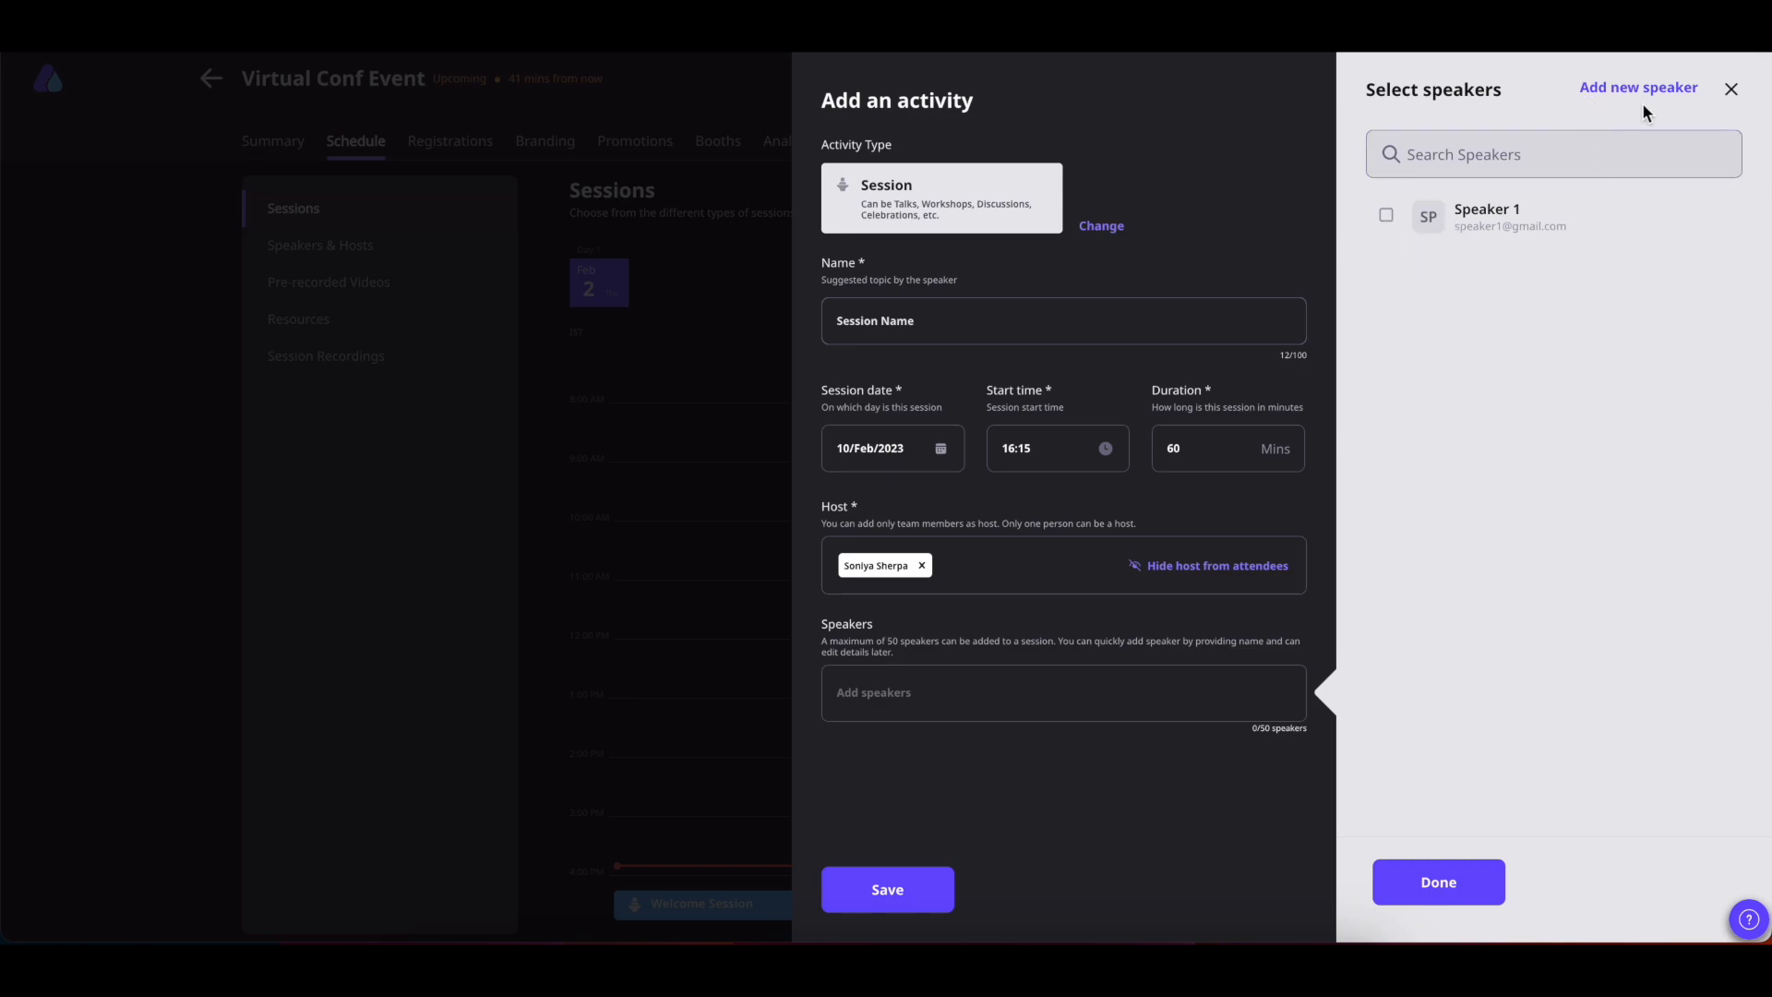
pyautogui.click(1386, 217)
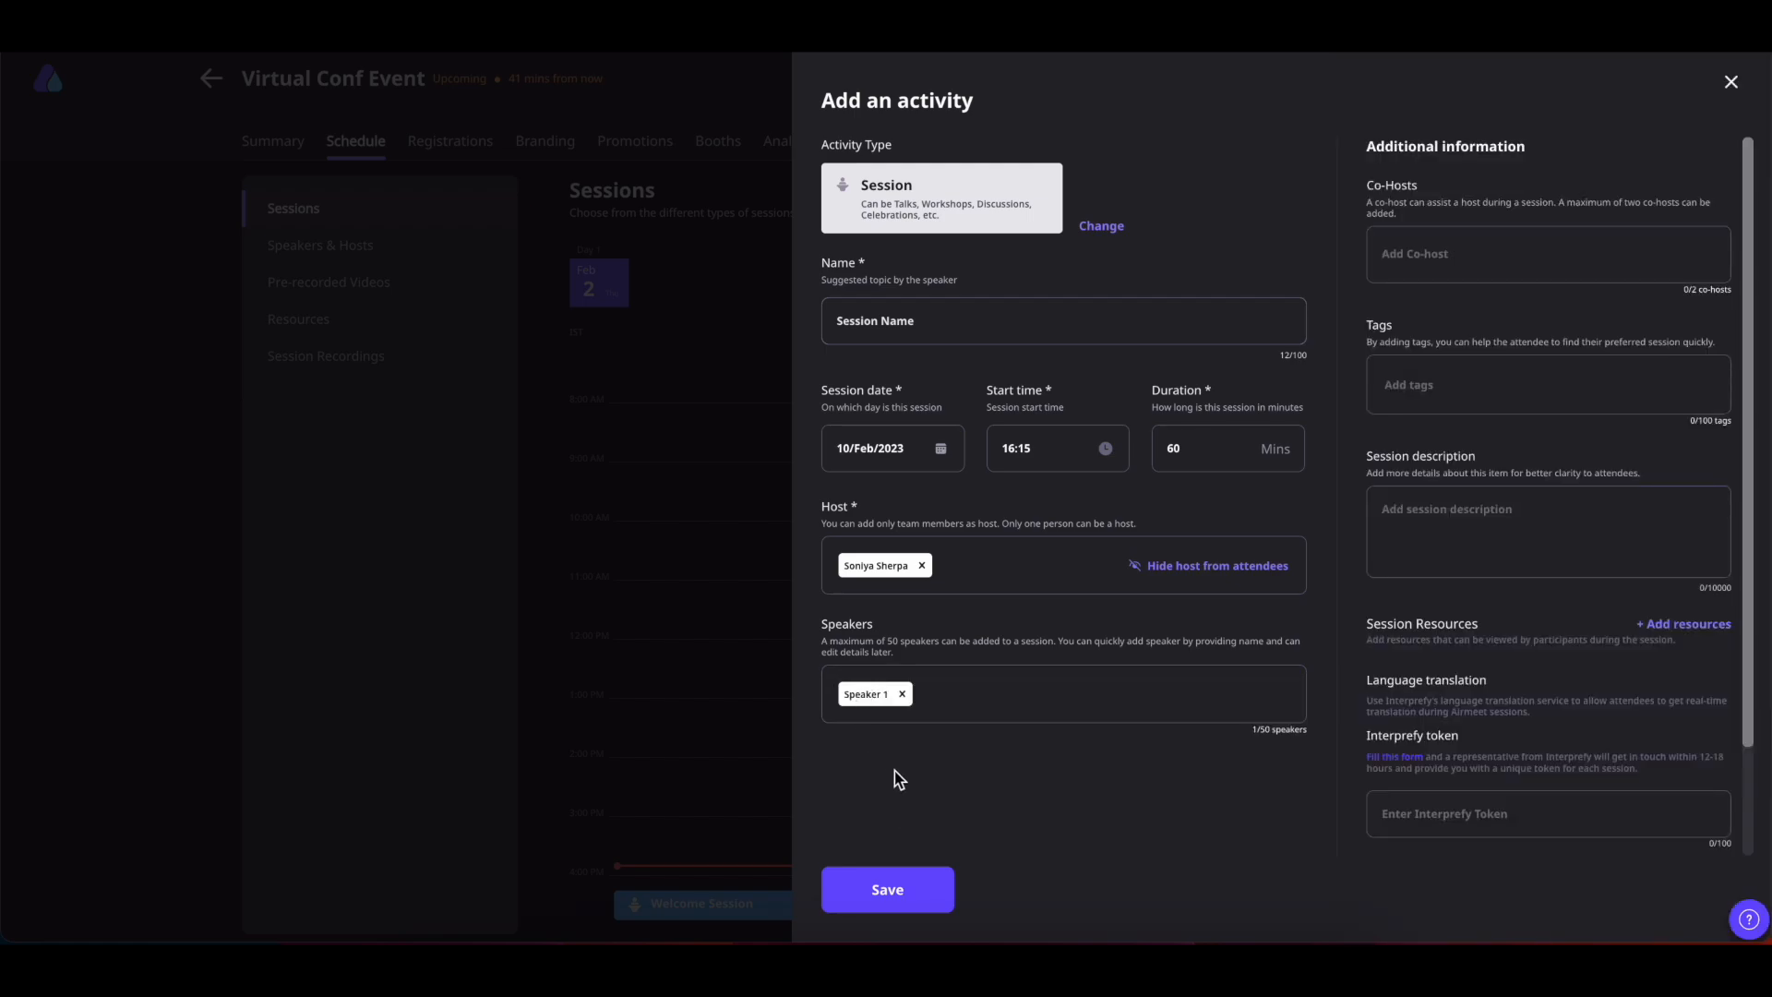
# Assign the second and third listed team members as the session's co-hosts
pyautogui.click(1419, 268)
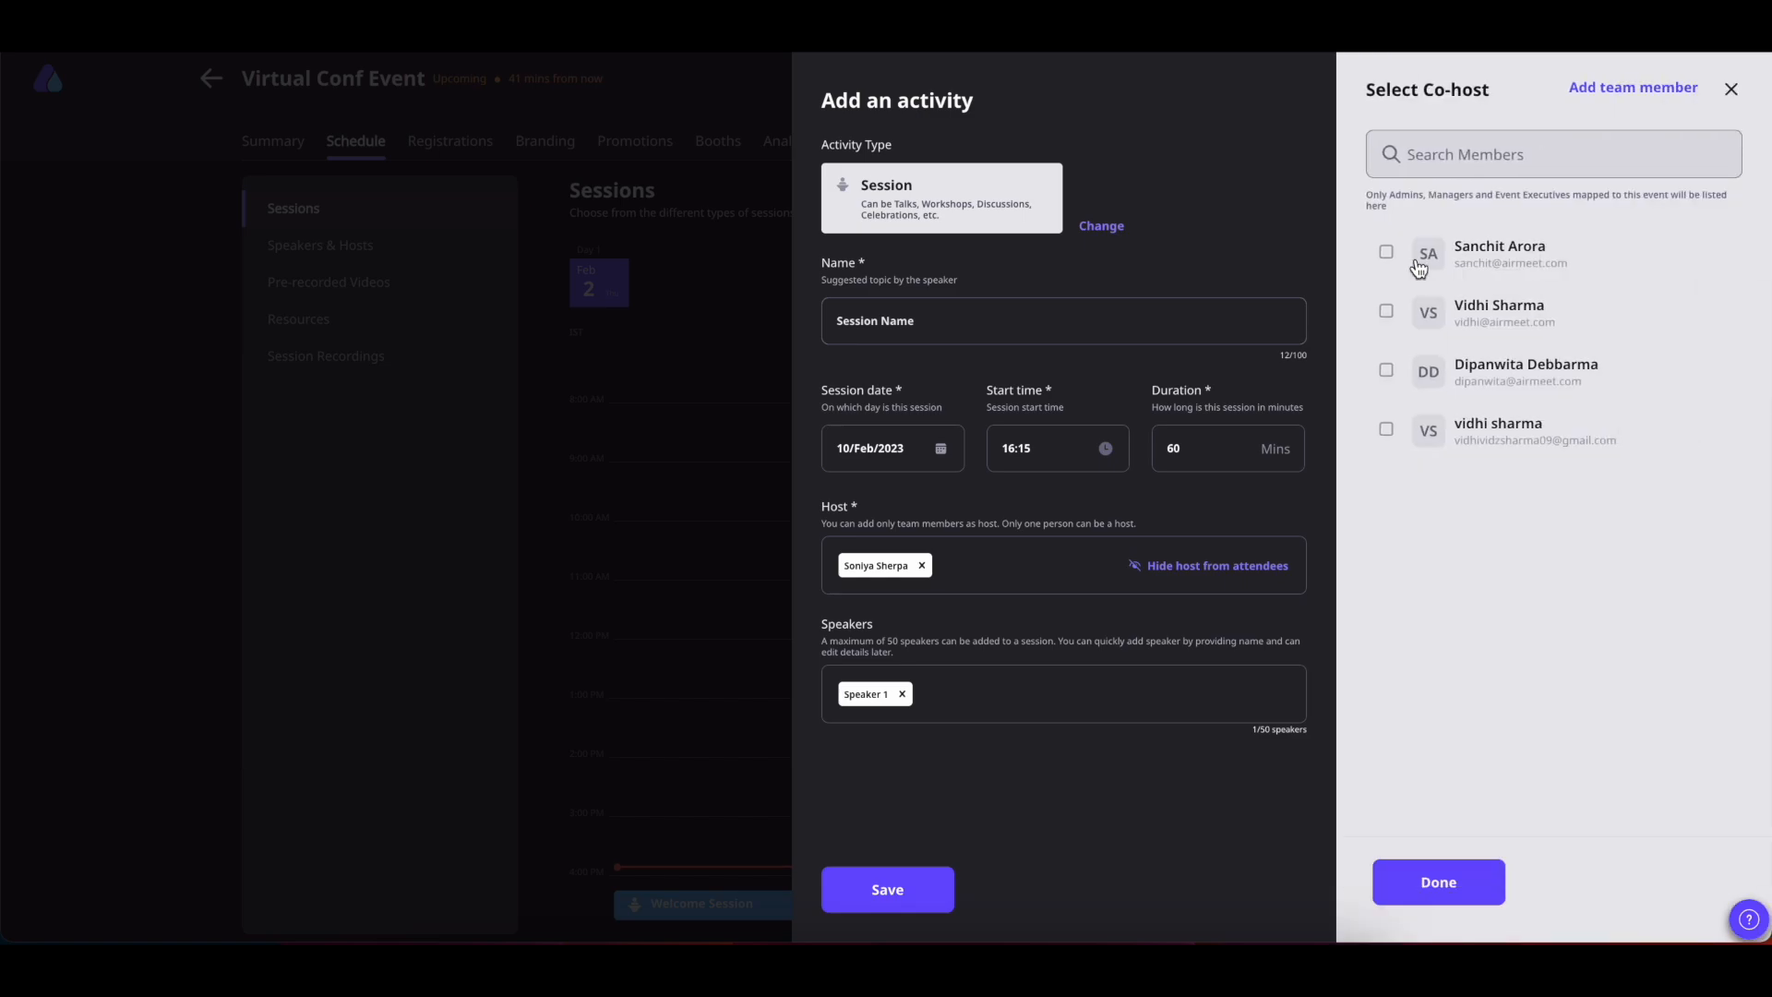
pyautogui.click(1386, 370)
pyautogui.click(1386, 312)
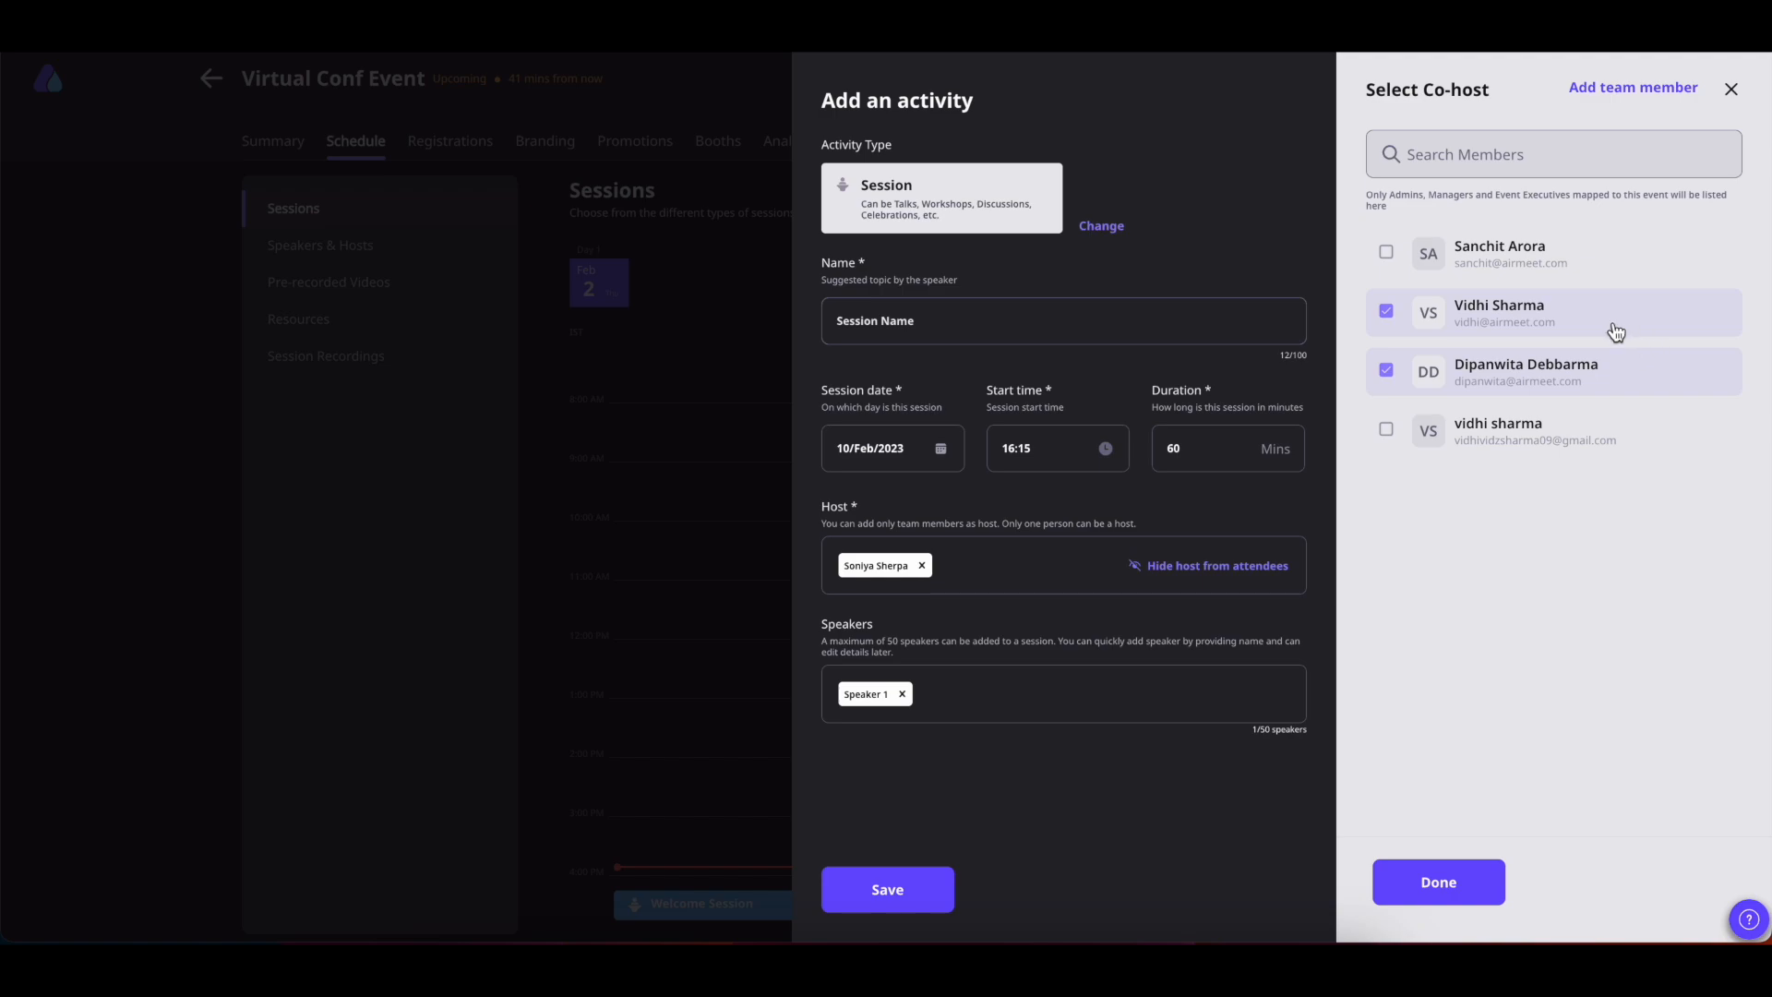
pyautogui.click(1442, 882)
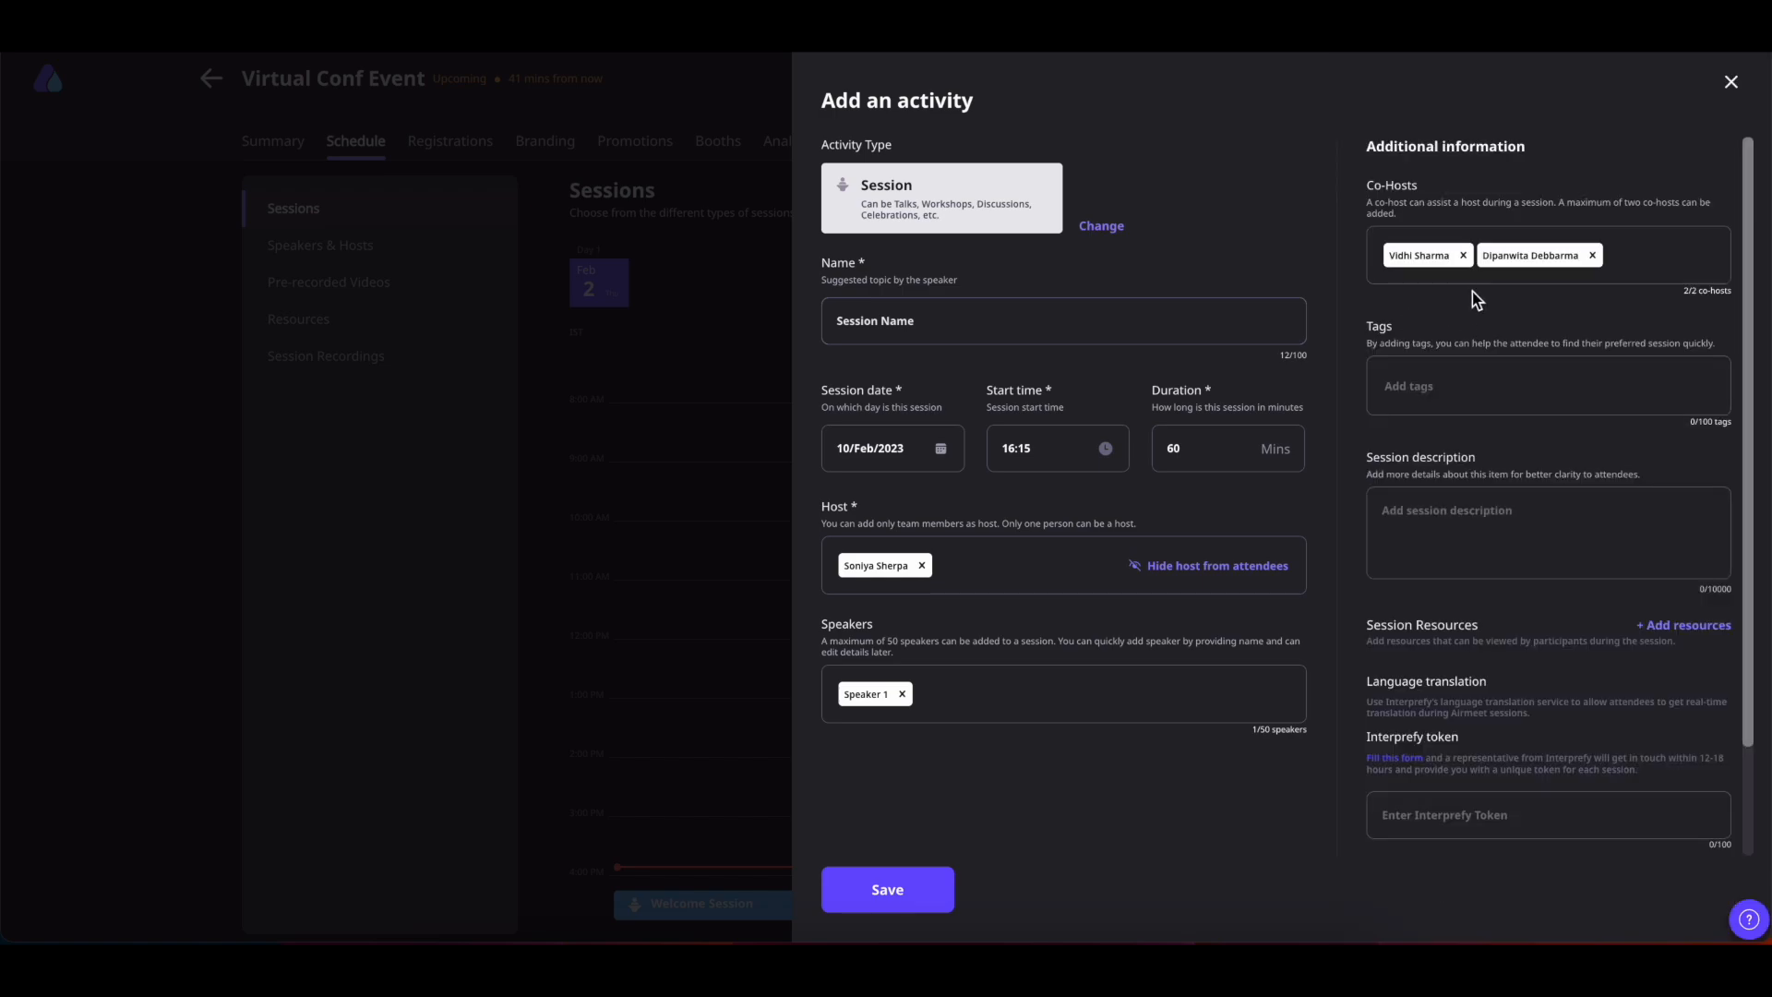
# Add the tags "technology" and "AI" to the session
pyautogui.click(1414, 404)
pyautogui.write('technology')
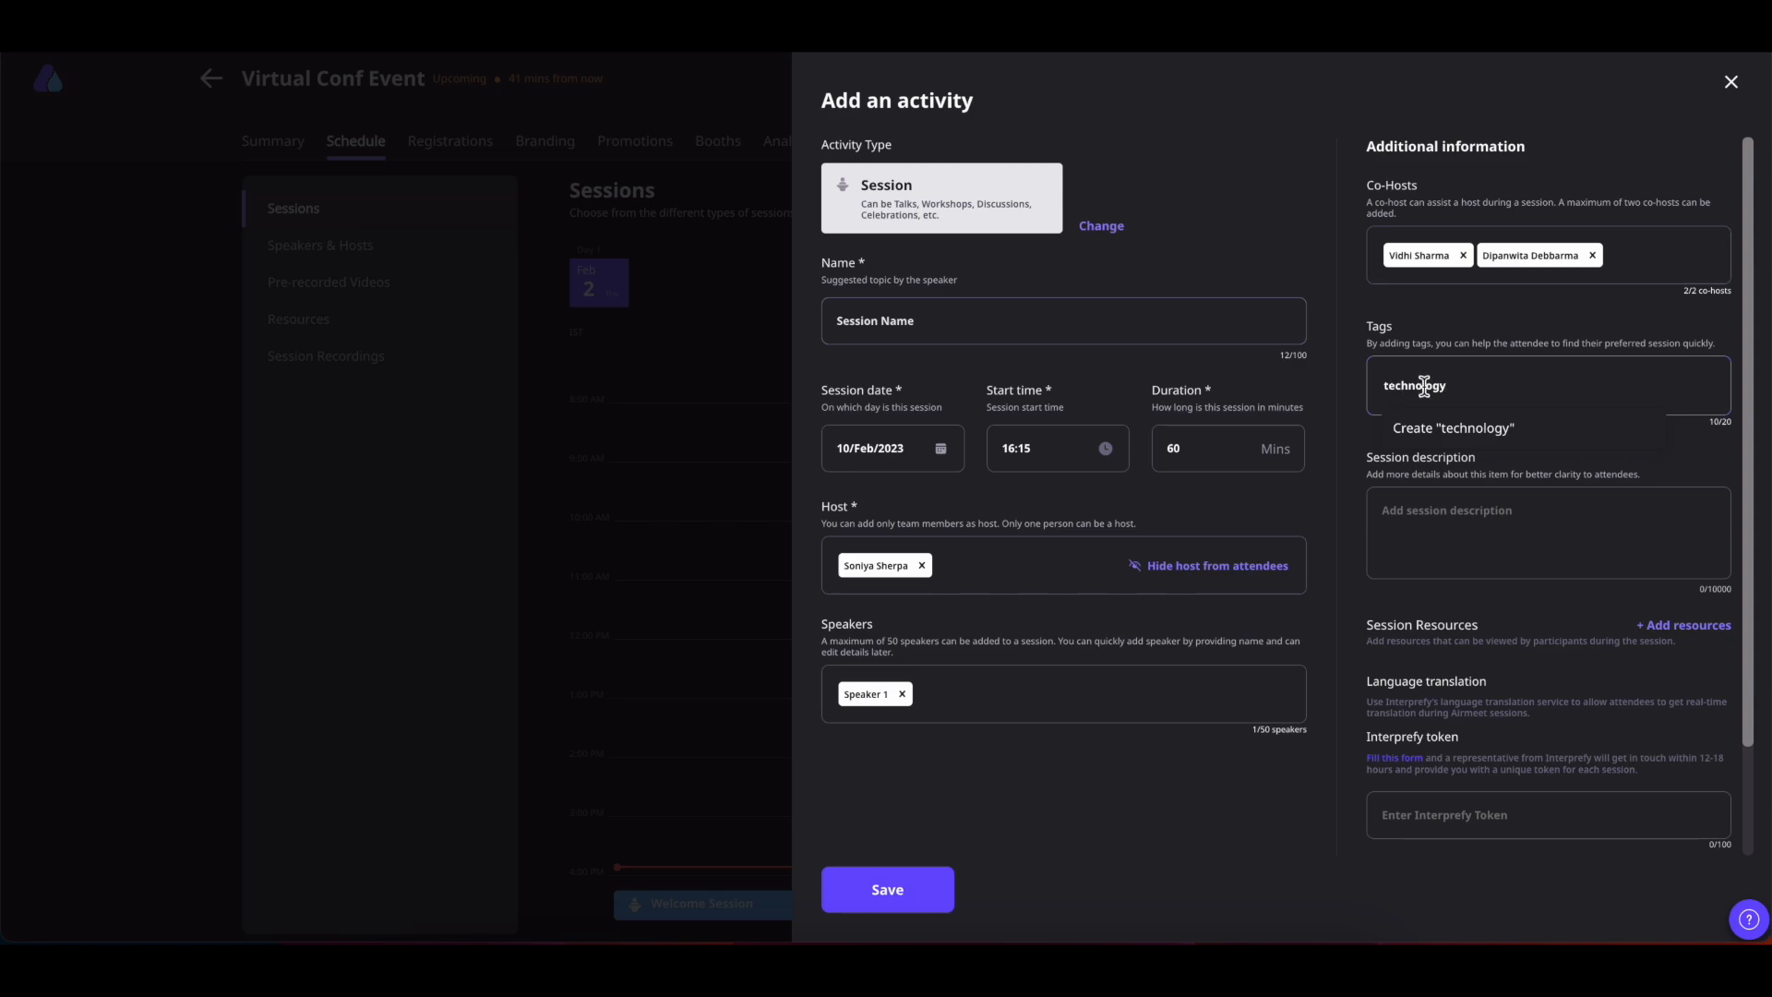
pyautogui.press('Return')
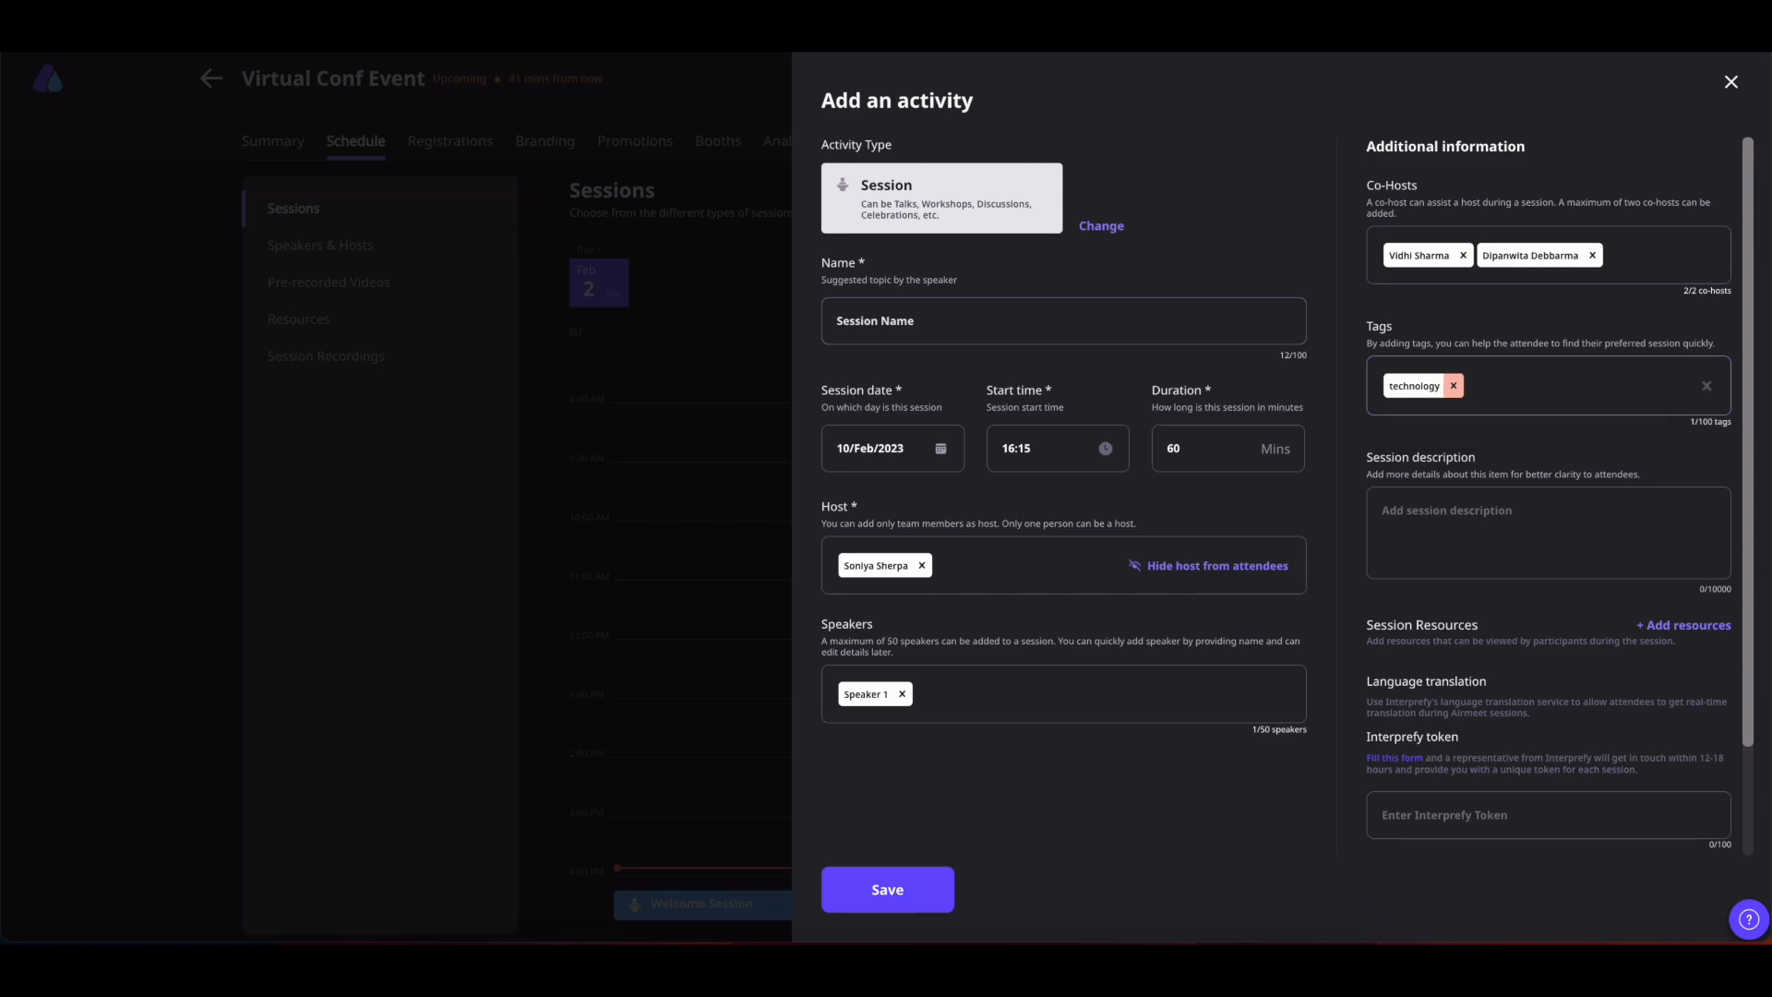
pyautogui.write('AI')
pyautogui.press('Return')
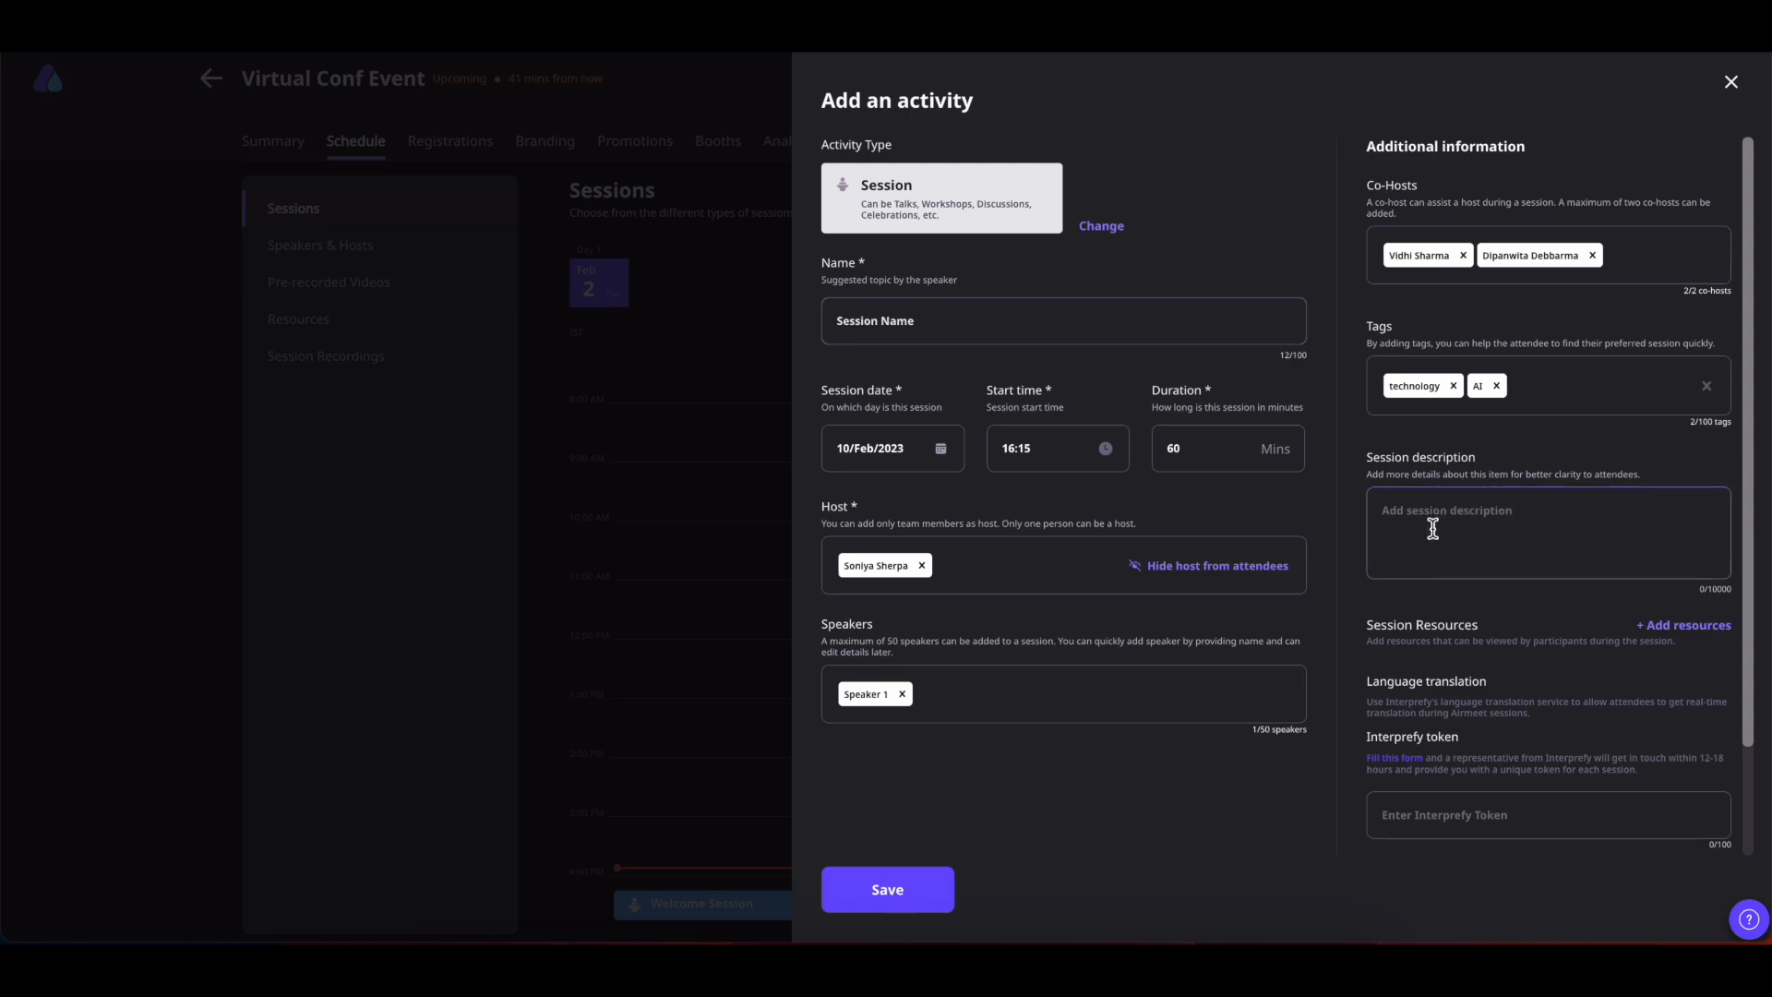
# Examine the session resources option and the Interprefy language translation request form, declining the form page's cookies
pyautogui.scroll(-2, 1432, 528)
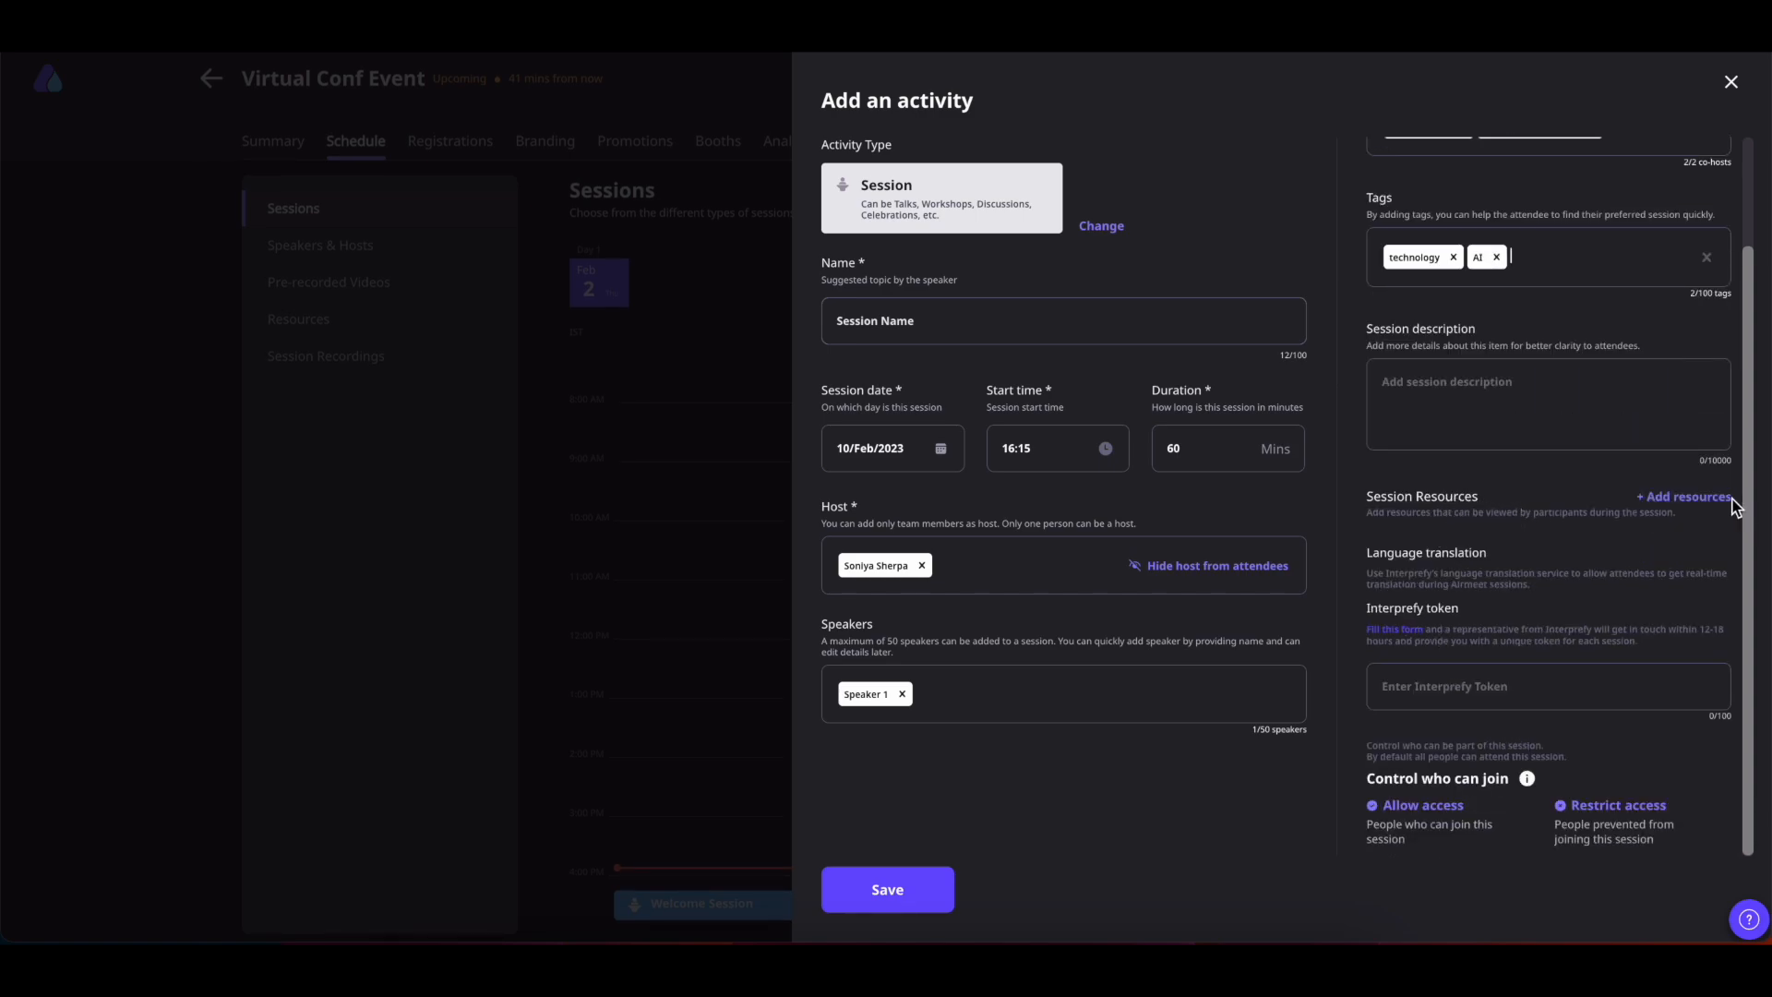
pyautogui.click(1700, 502)
pyautogui.click(1395, 635)
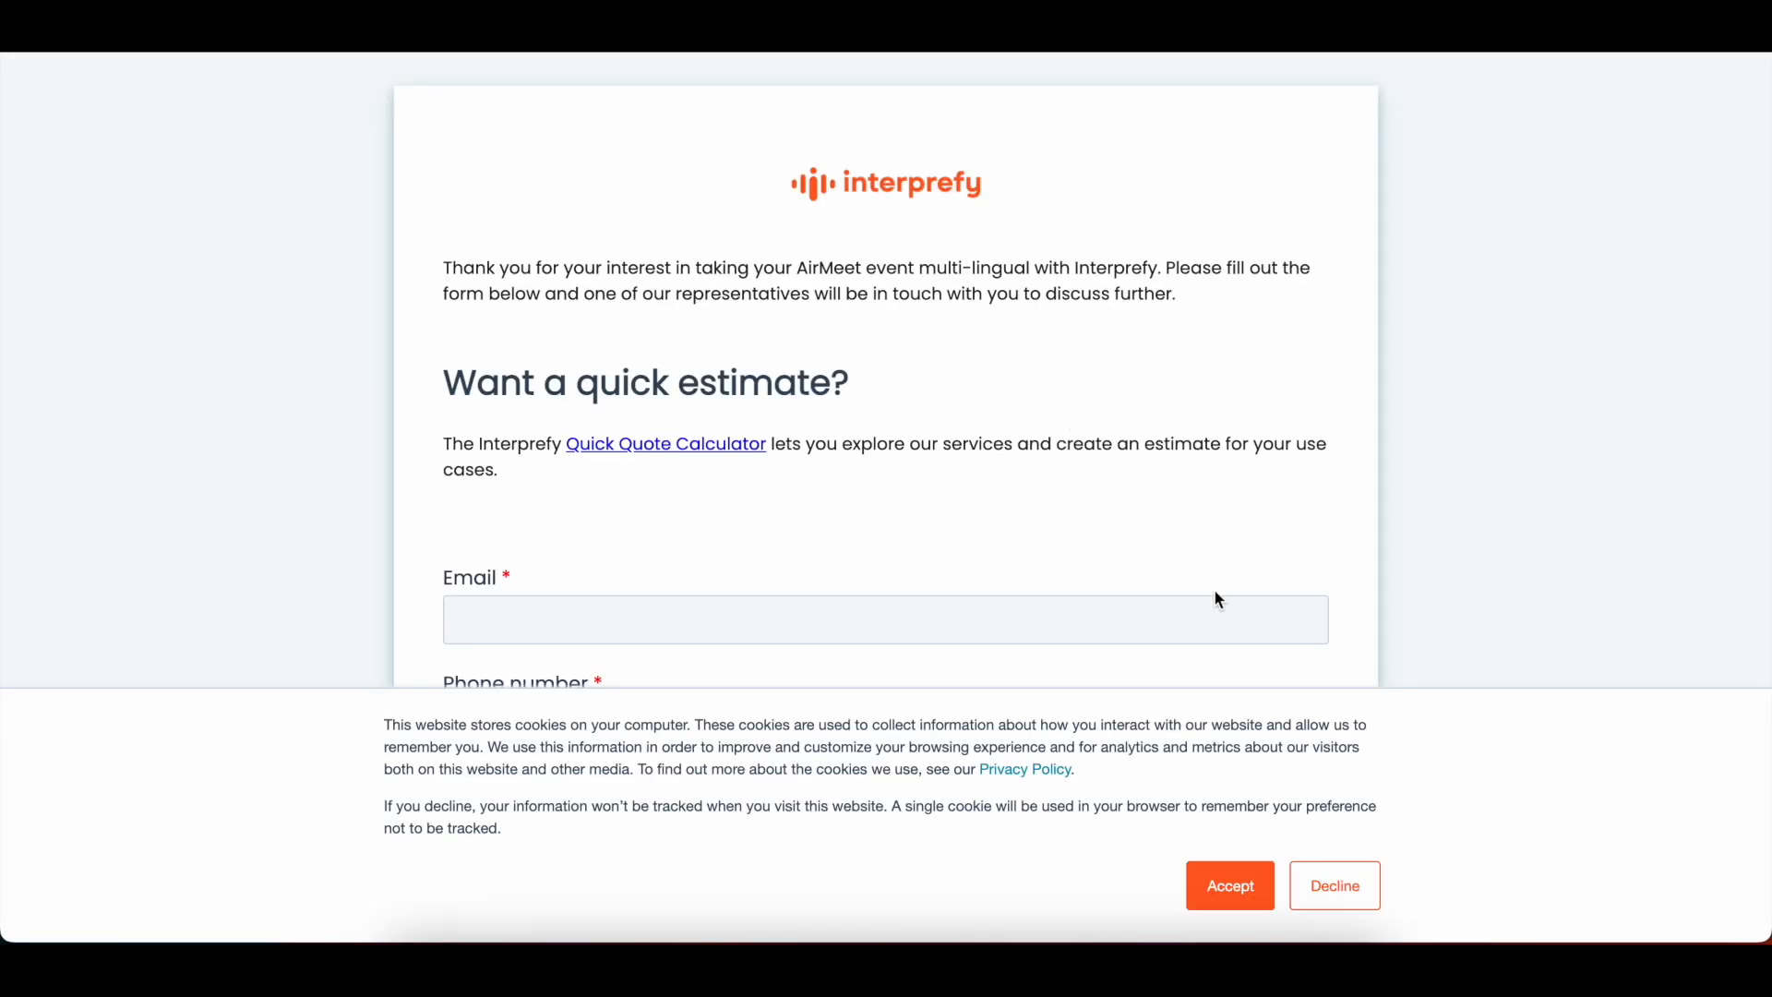
pyautogui.click(1346, 888)
pyautogui.scroll(-10, 1192, 598)
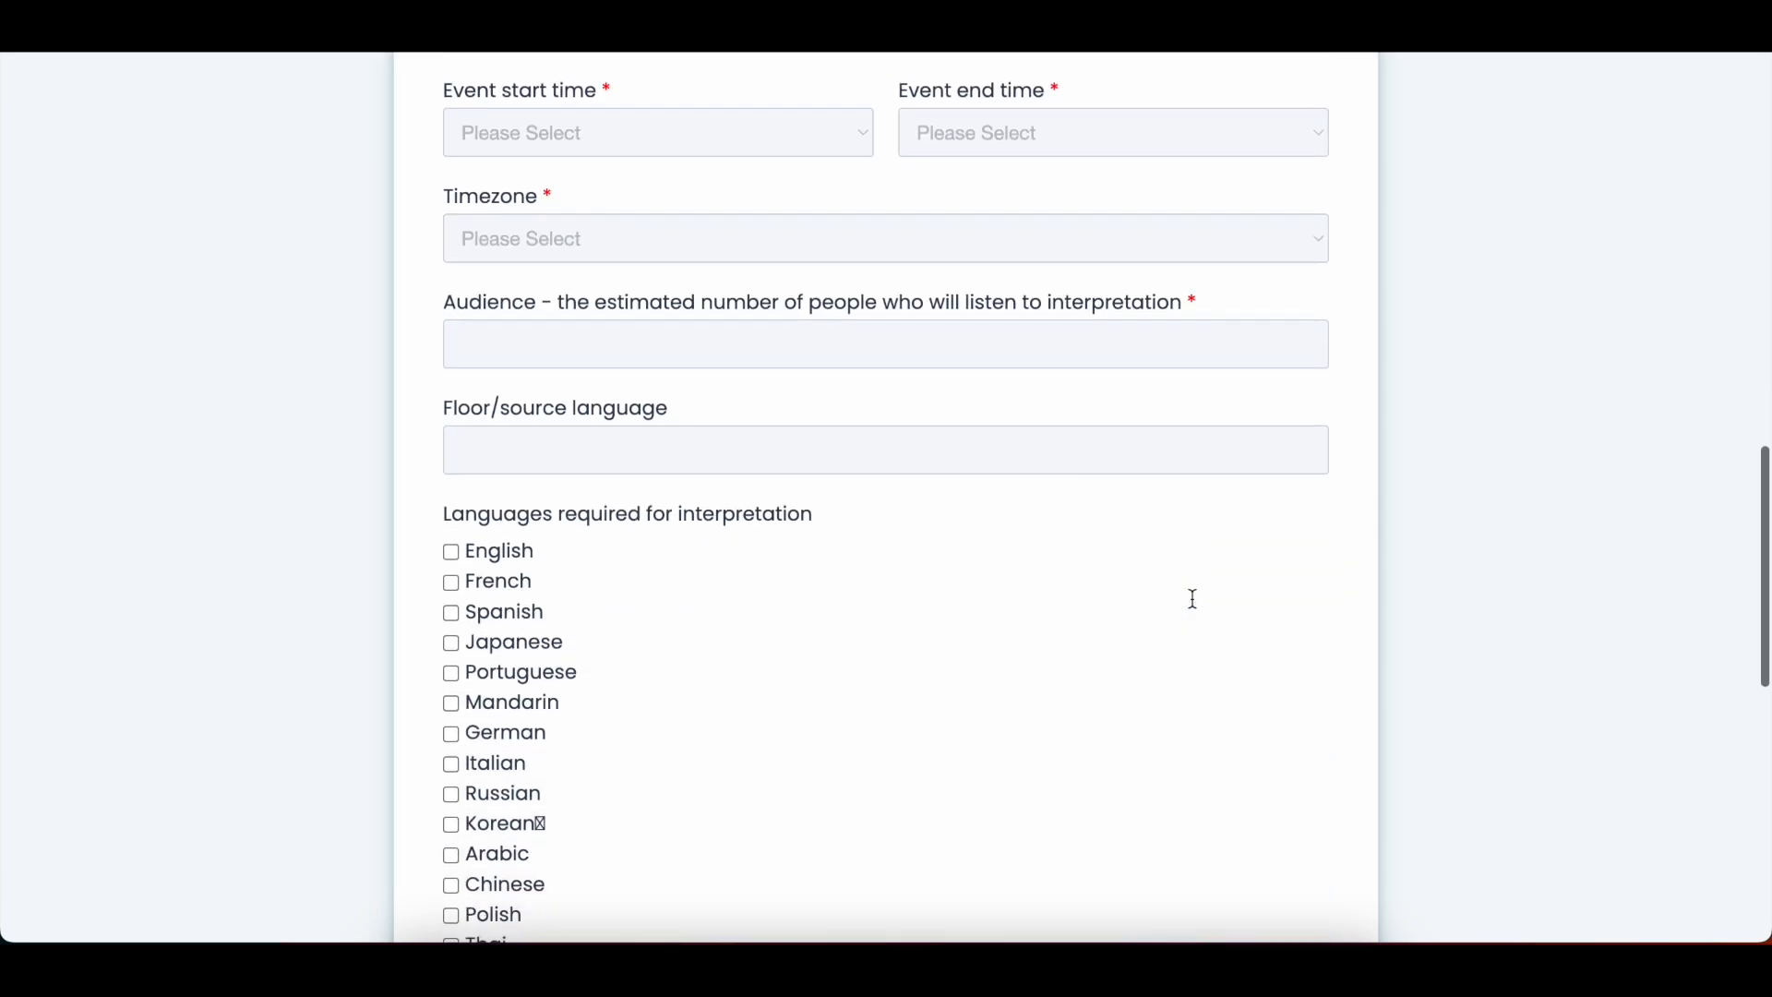
pyautogui.scroll(-2, 1196, 609)
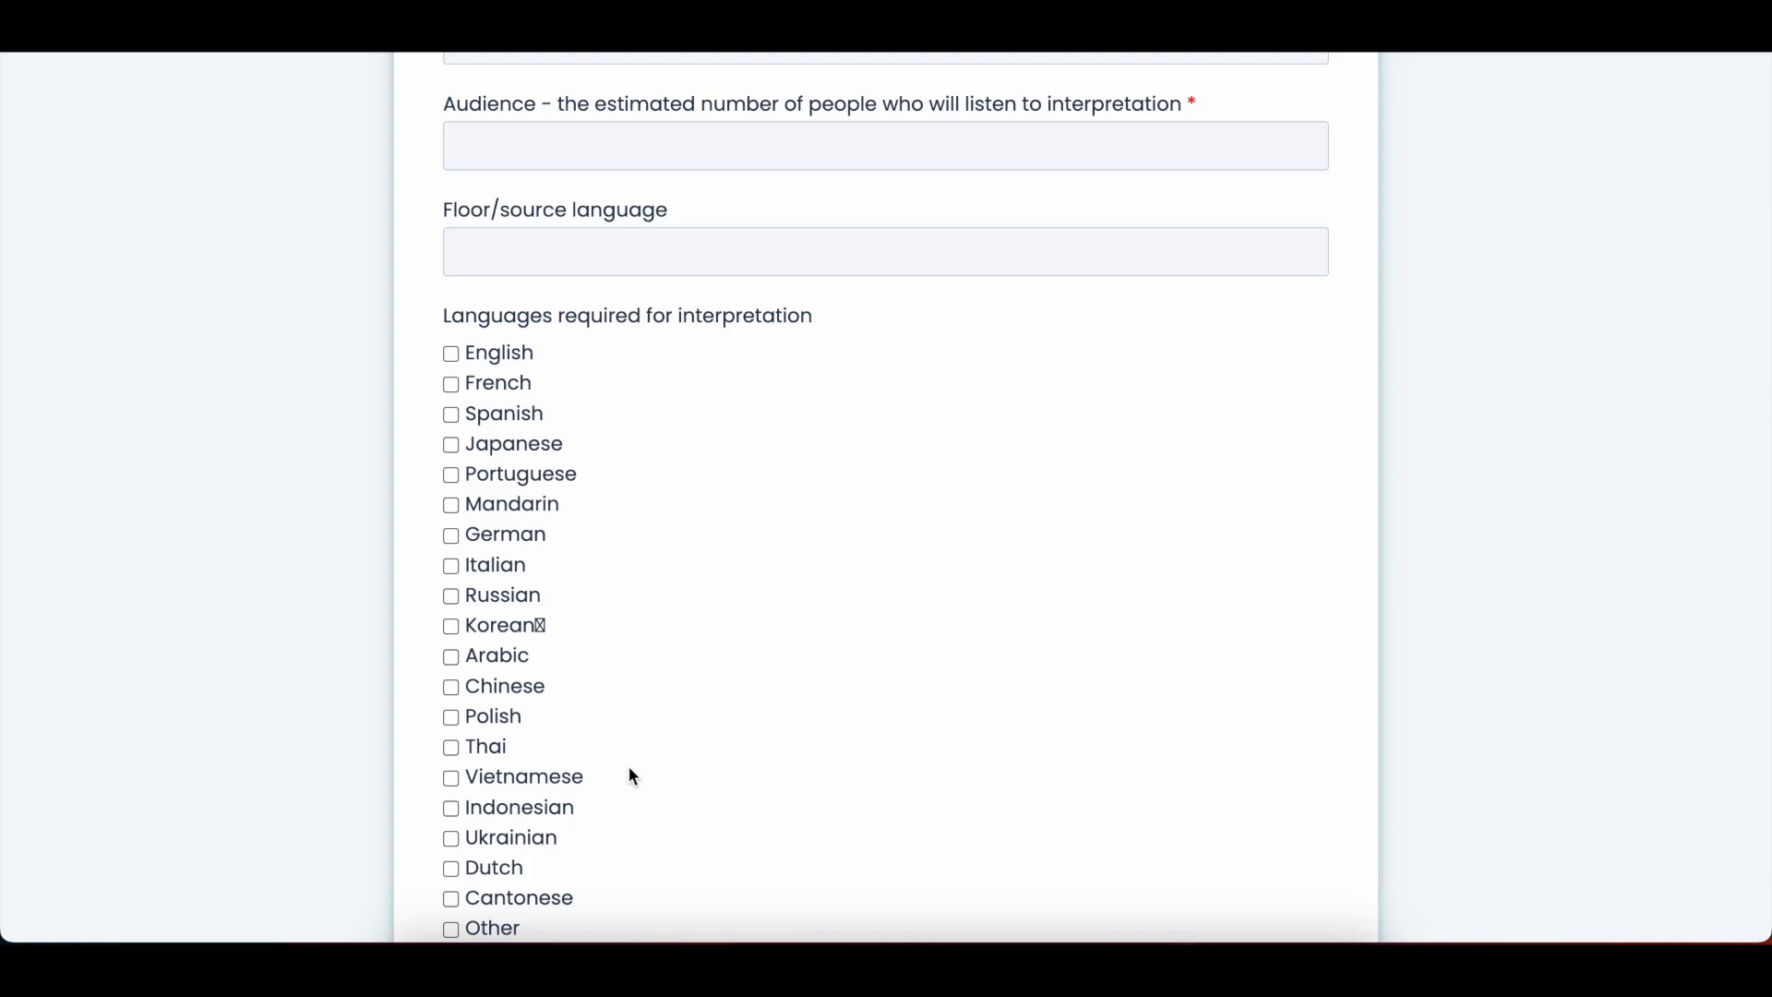
pyautogui.scroll(-5, 633, 777)
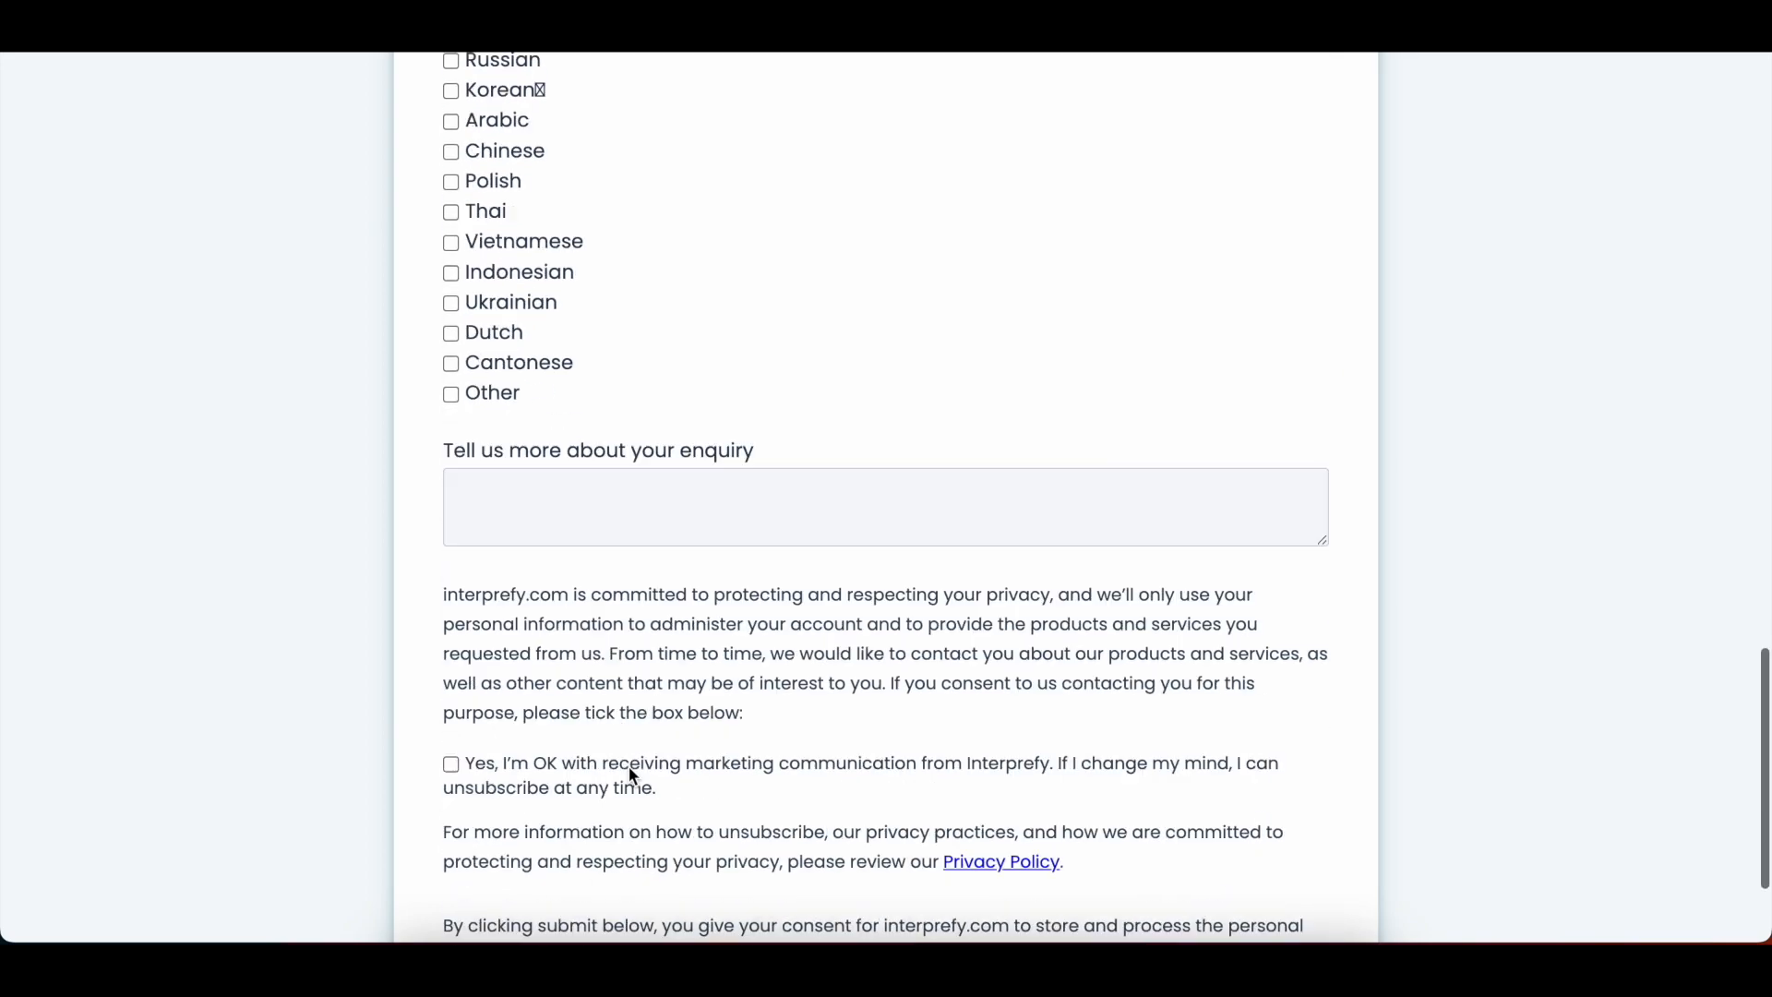
pyautogui.scroll(-3, 633, 777)
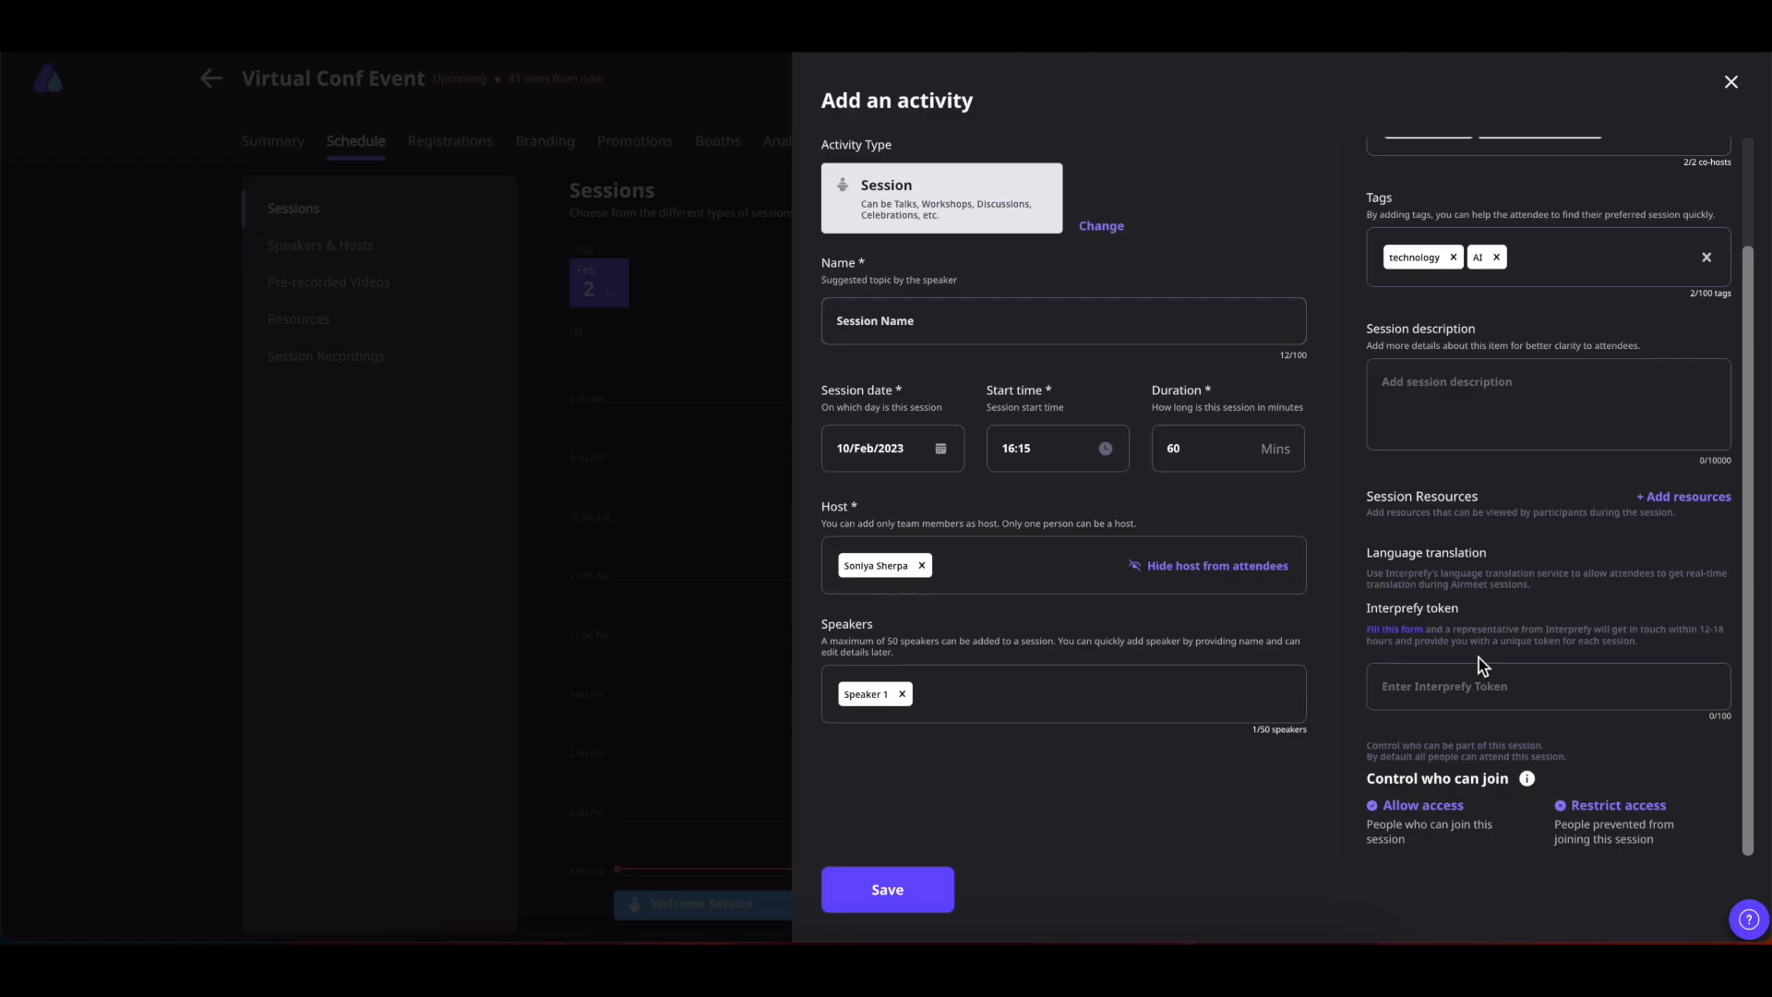
# Examine the Interprefy token field and the options for allowing or restricting who can join the session
pyautogui.click(1451, 675)
pyautogui.click(1421, 807)
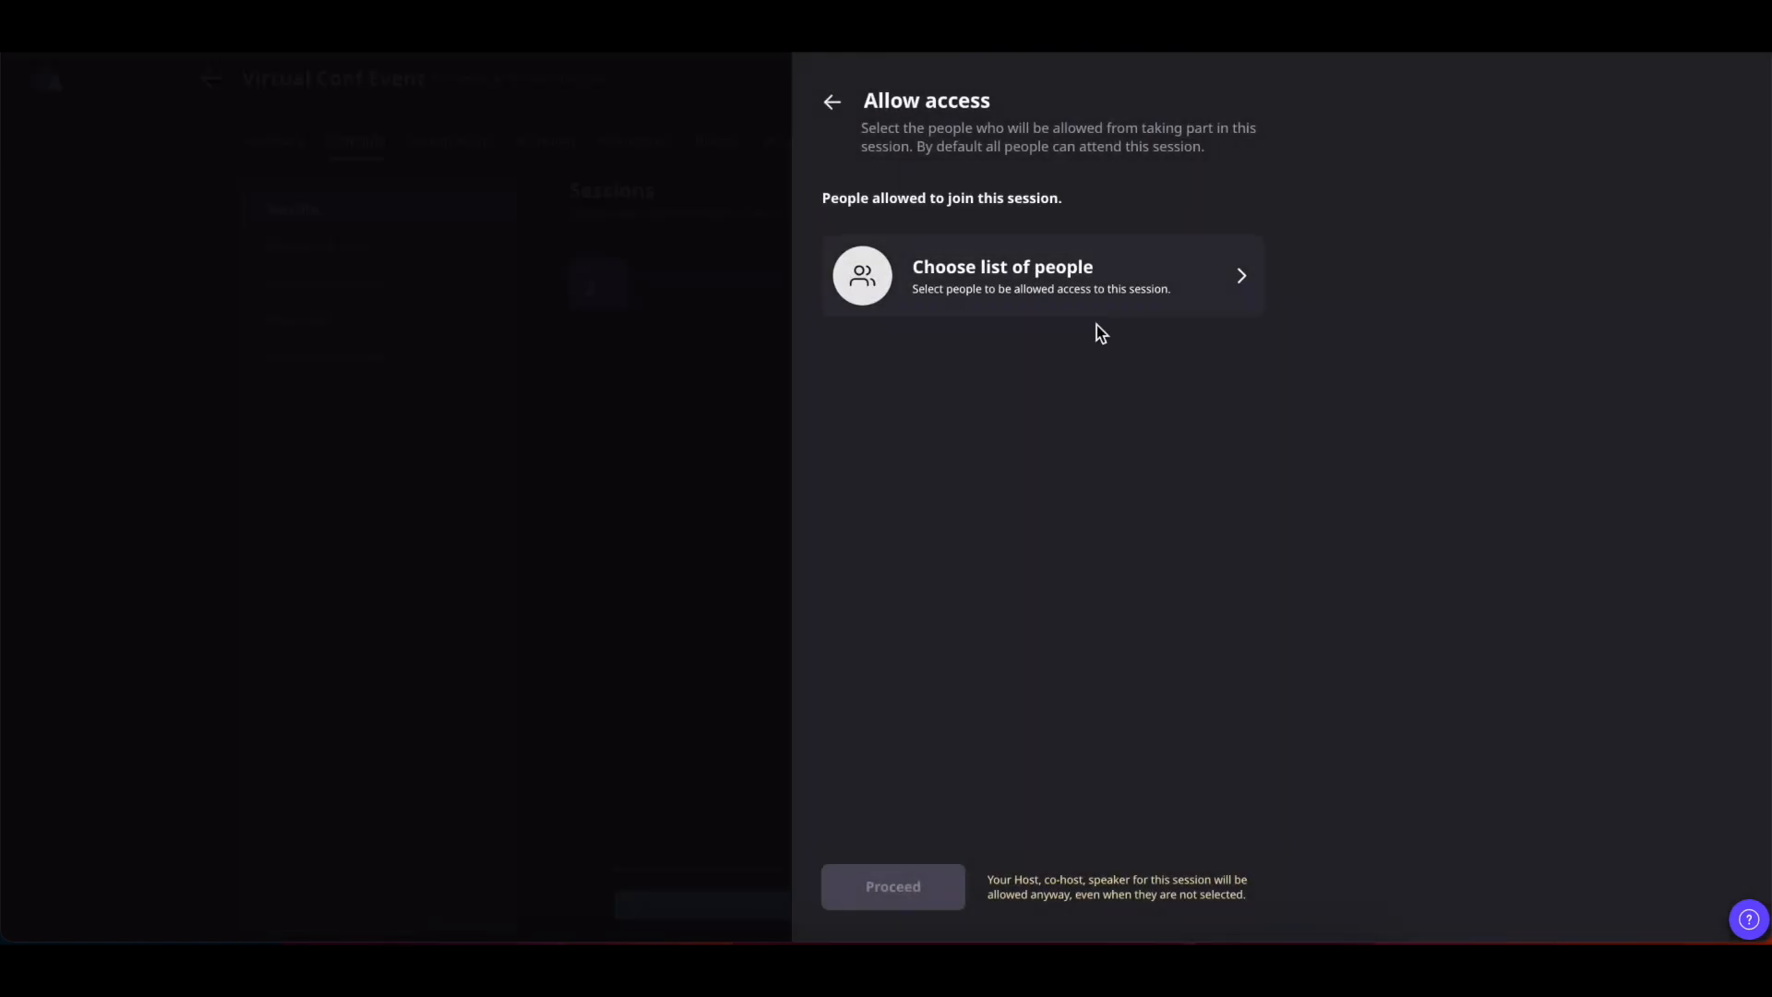
pyautogui.click(1041, 268)
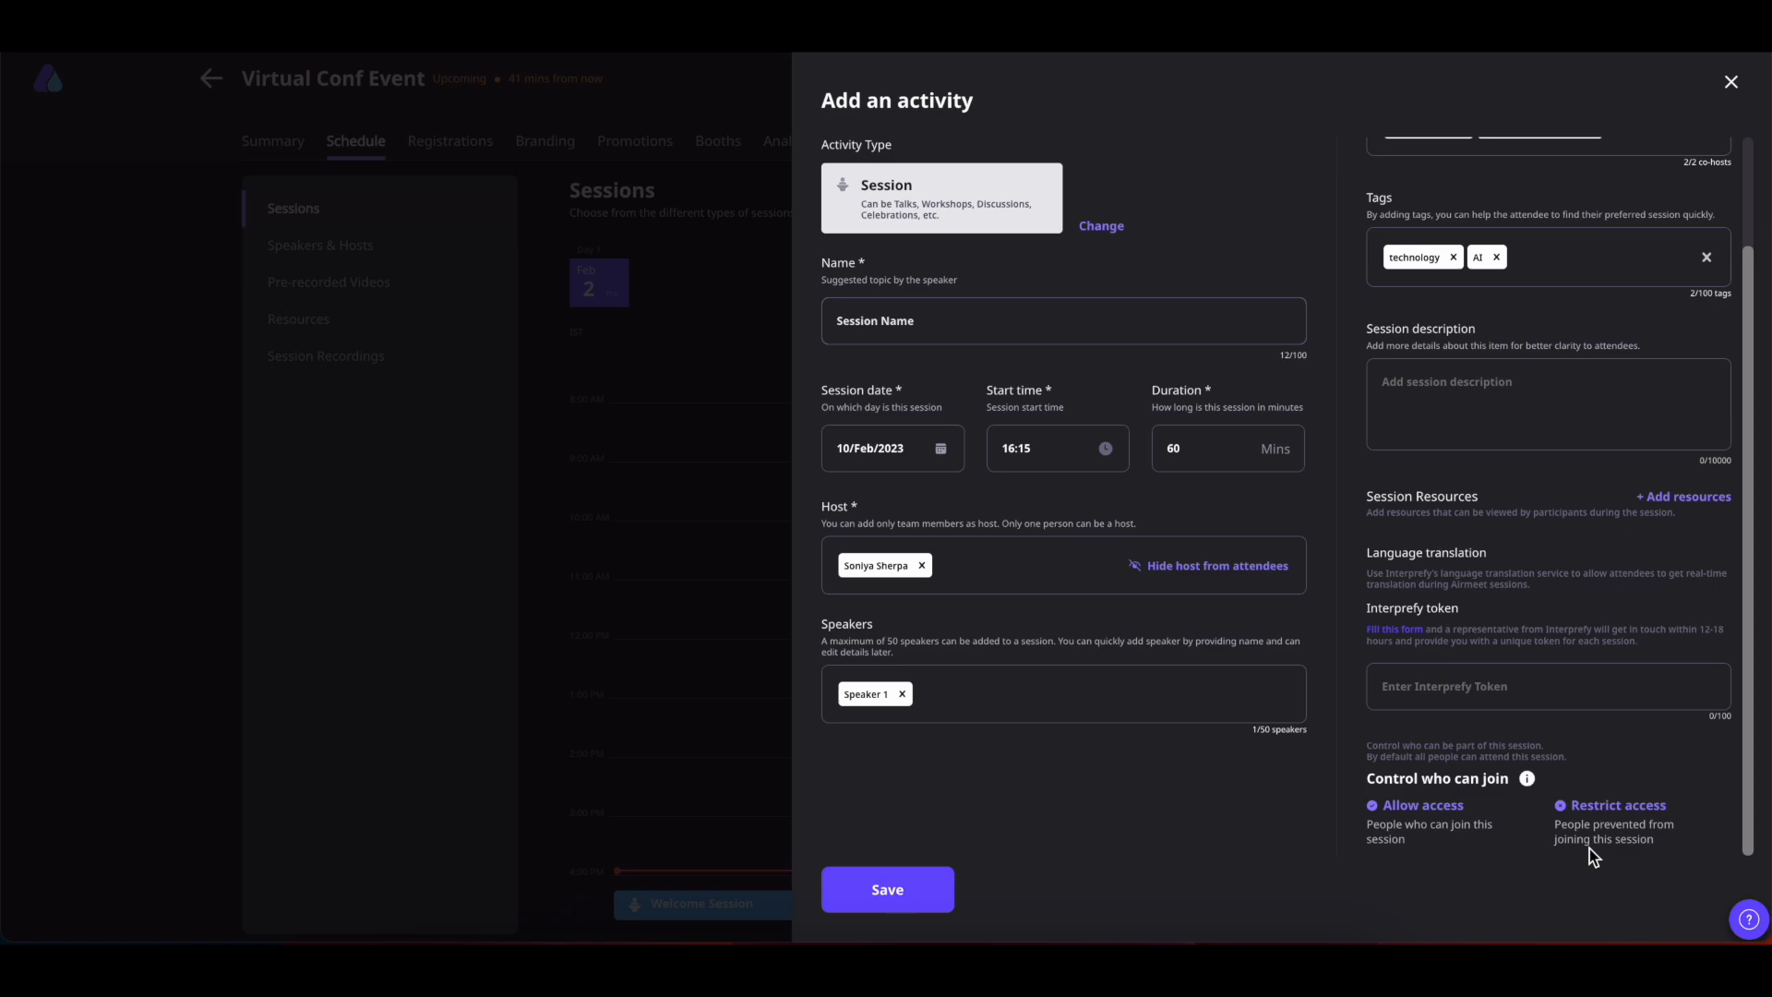
pyautogui.click(1589, 809)
pyautogui.click(1073, 263)
# Save the new session and dismiss the notice about the event's end time
pyautogui.click(900, 896)
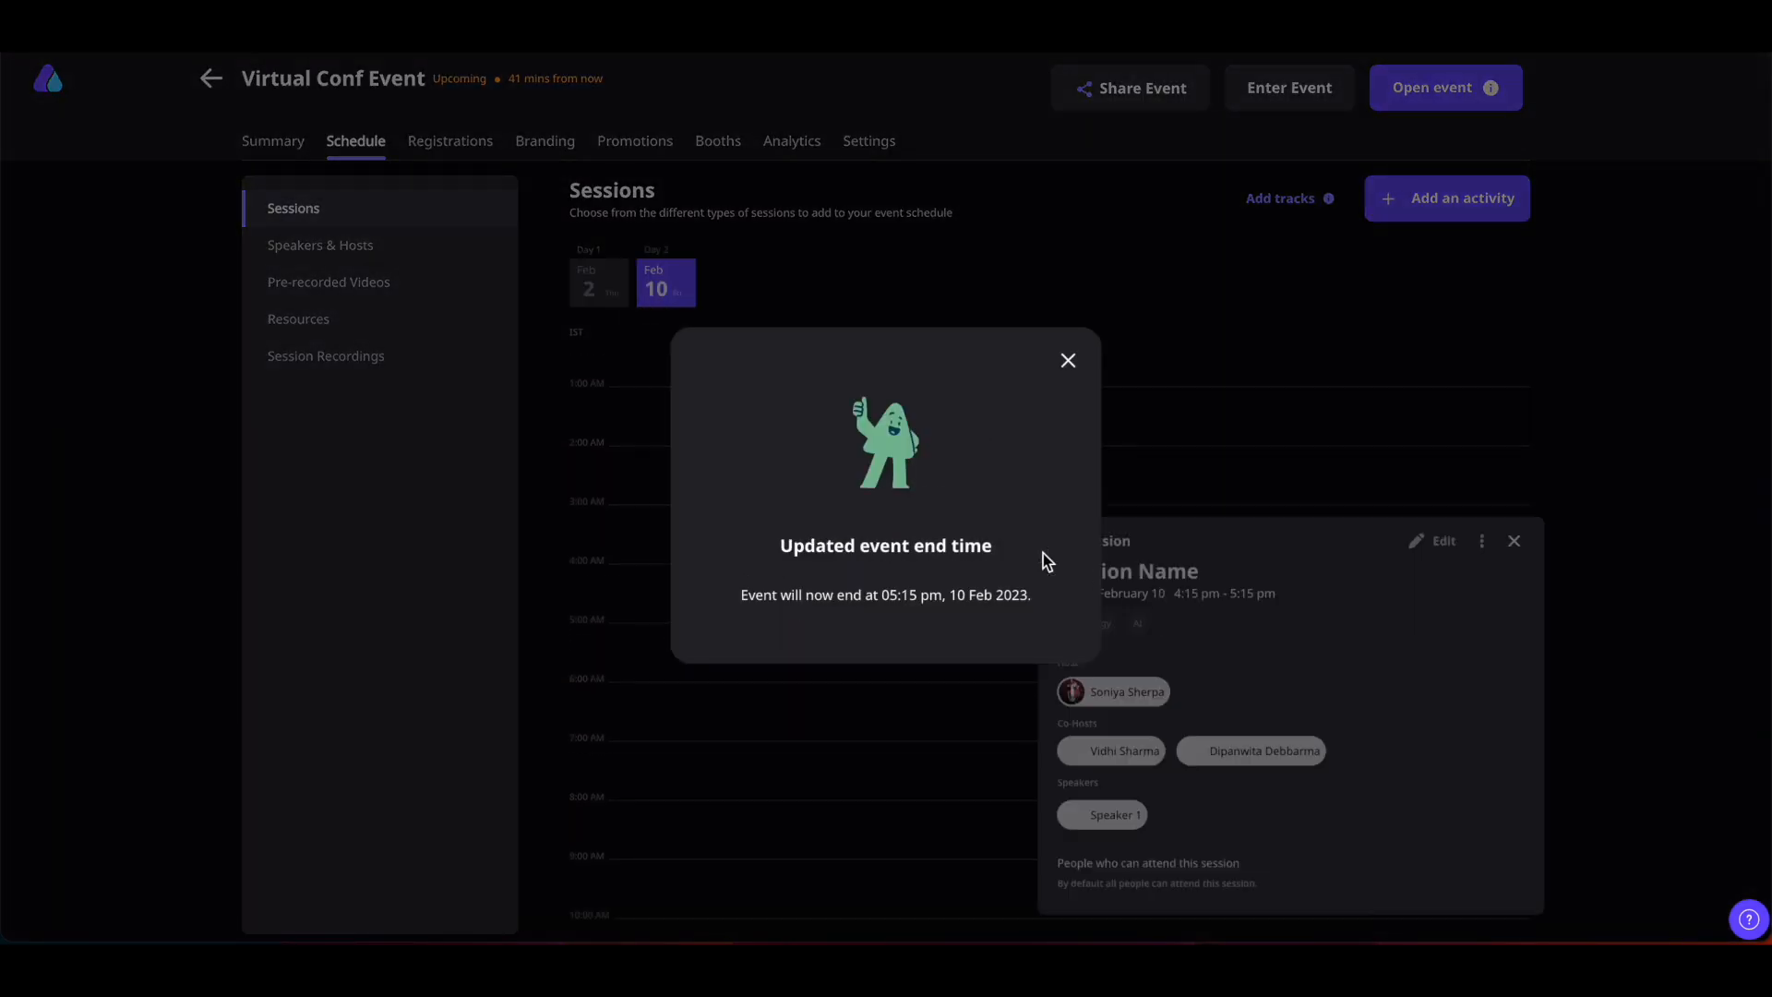
pyautogui.click(1068, 361)
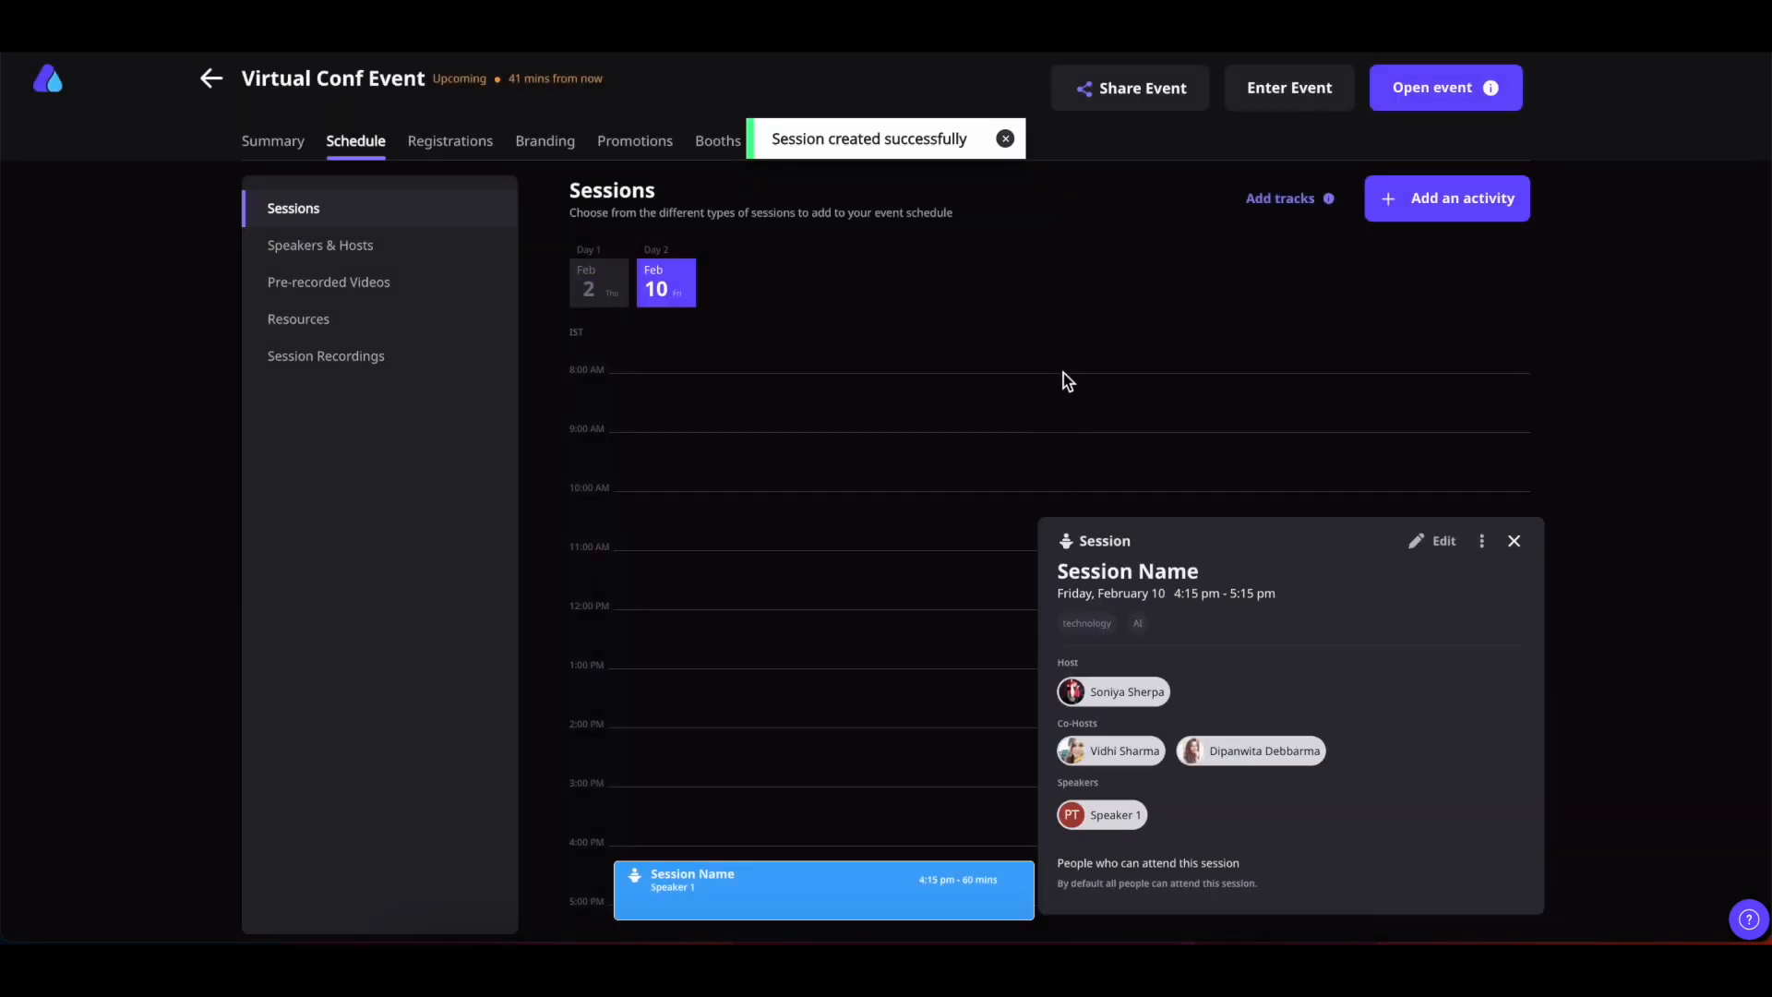